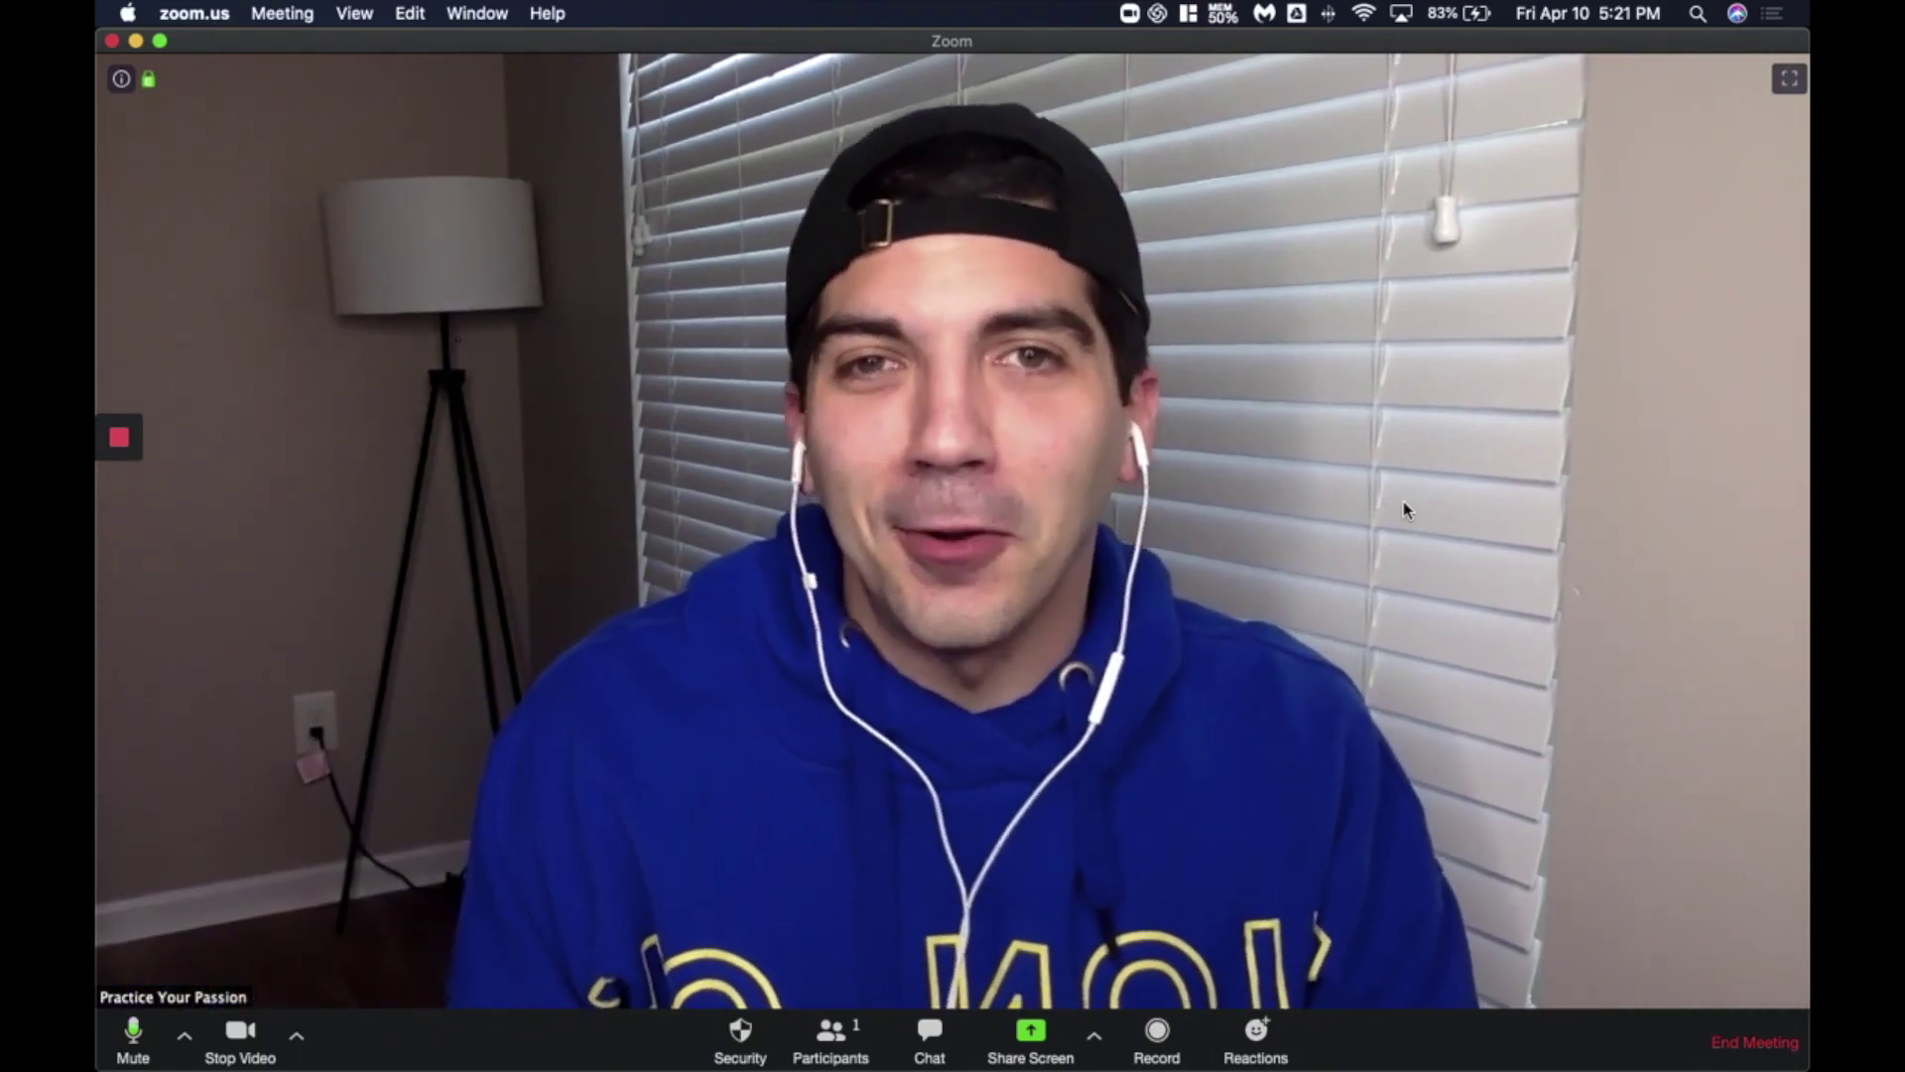
Step: Snap the Zoom meeting window to the left half, the right half, then full screen
key(ctrl+alt+Left)
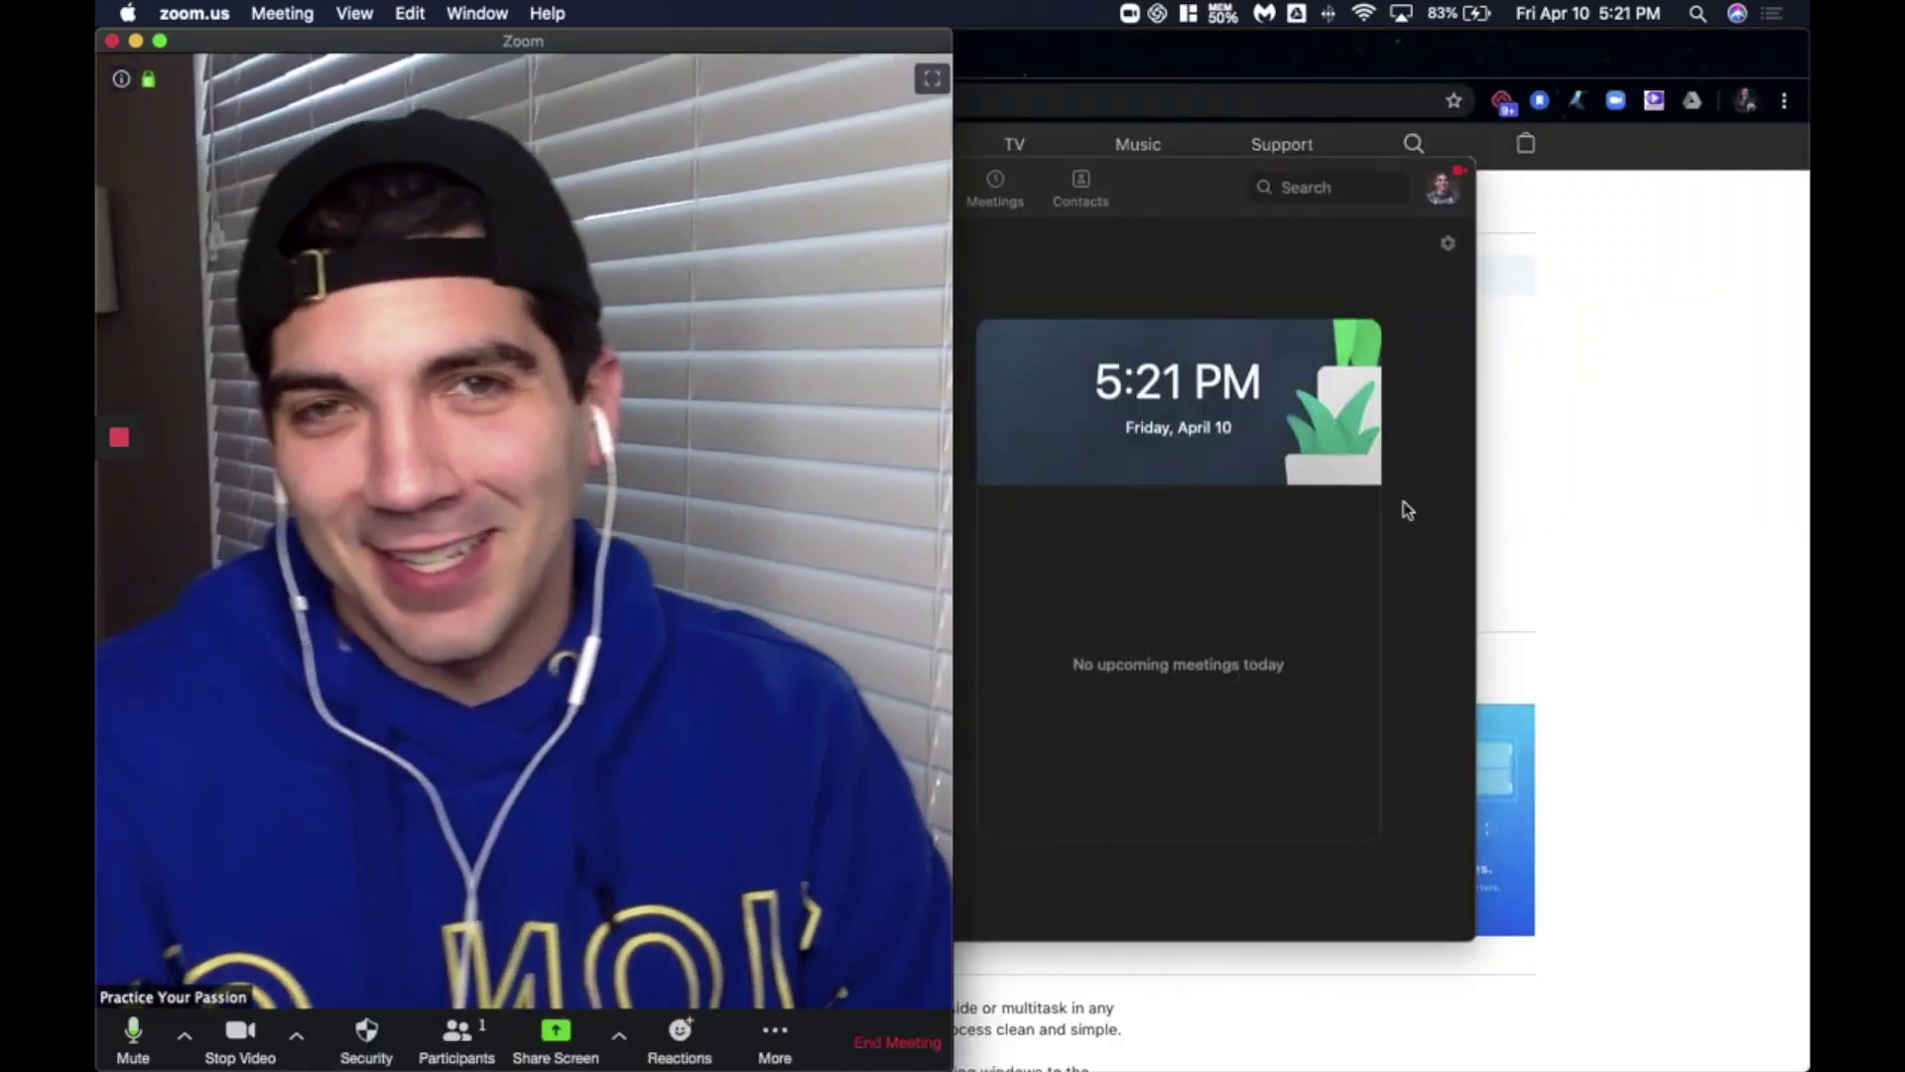
key(ctrl+alt+Right)
key(ctrl+alt+Return)
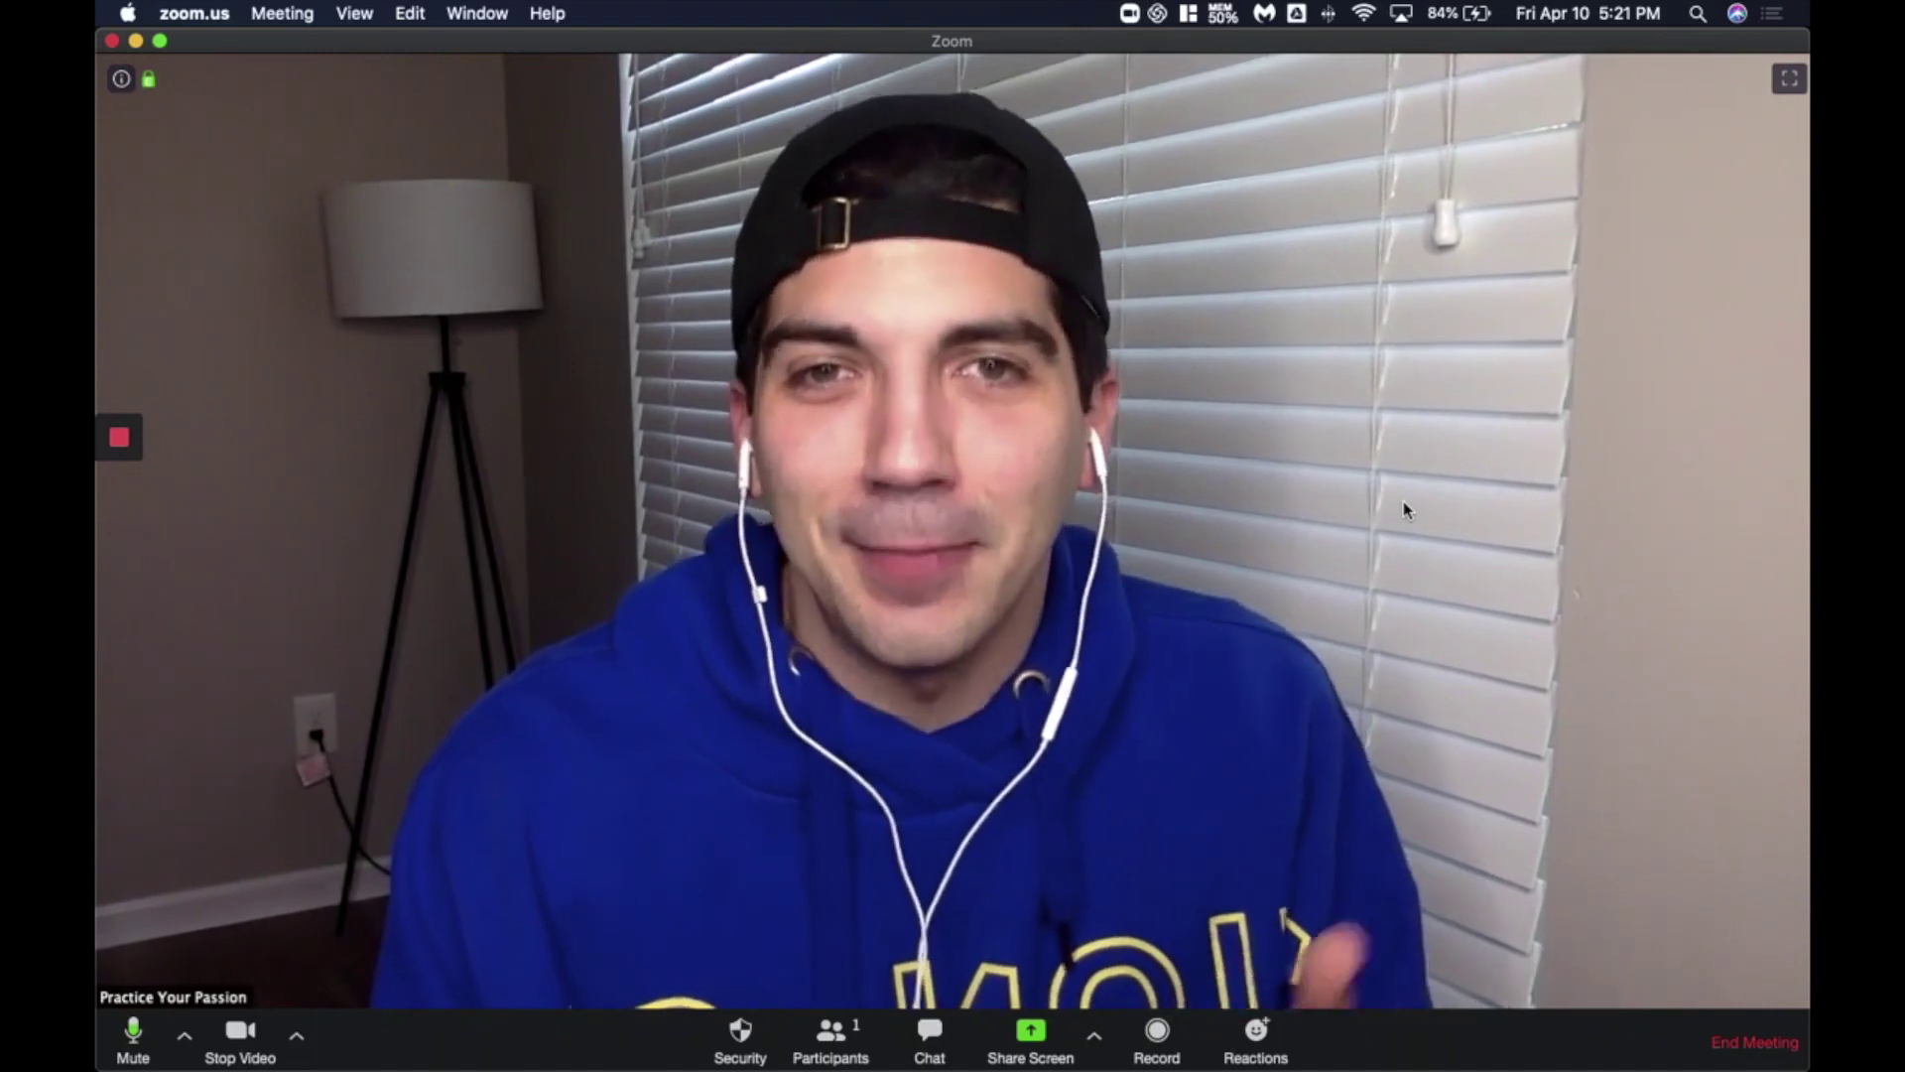
Step: From Magnet's web page in Chrome, open its listing in the Mac App Store app
key(super+Tab)
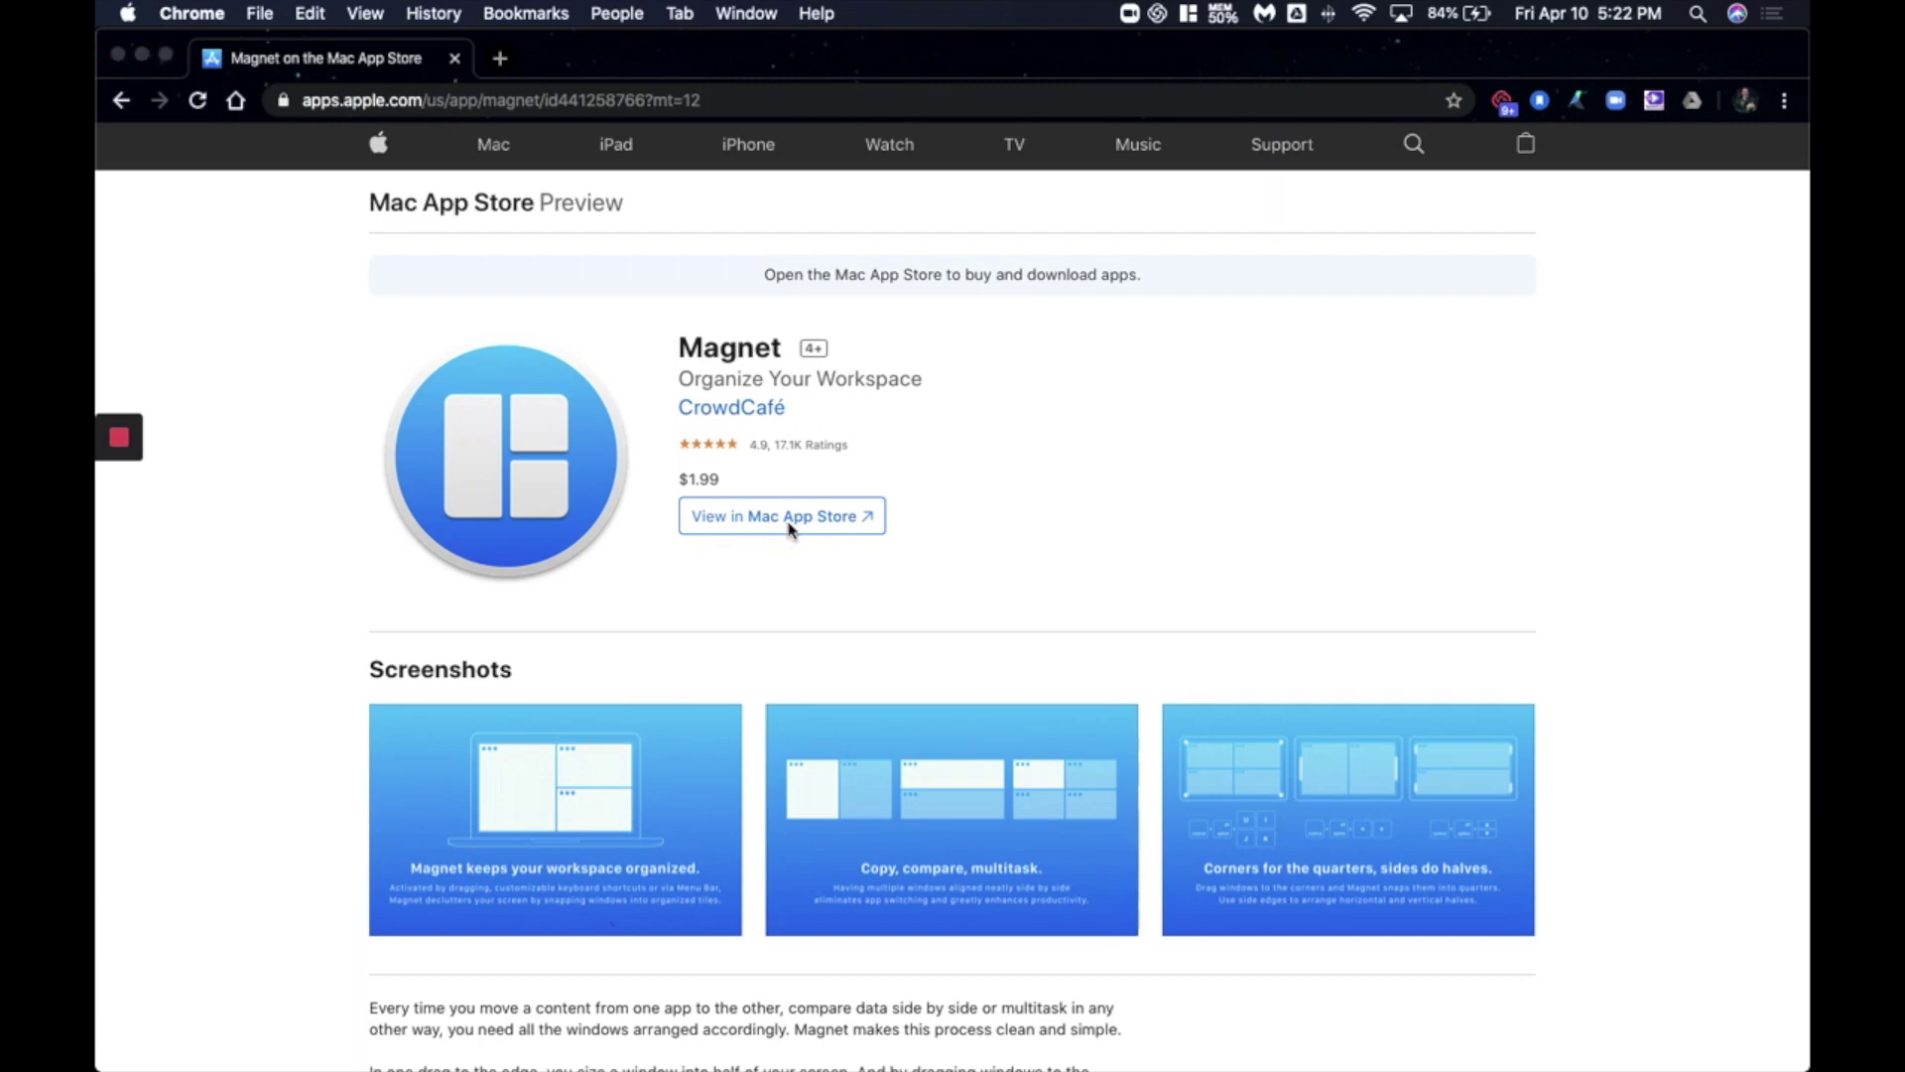
click(790, 529)
click(1094, 264)
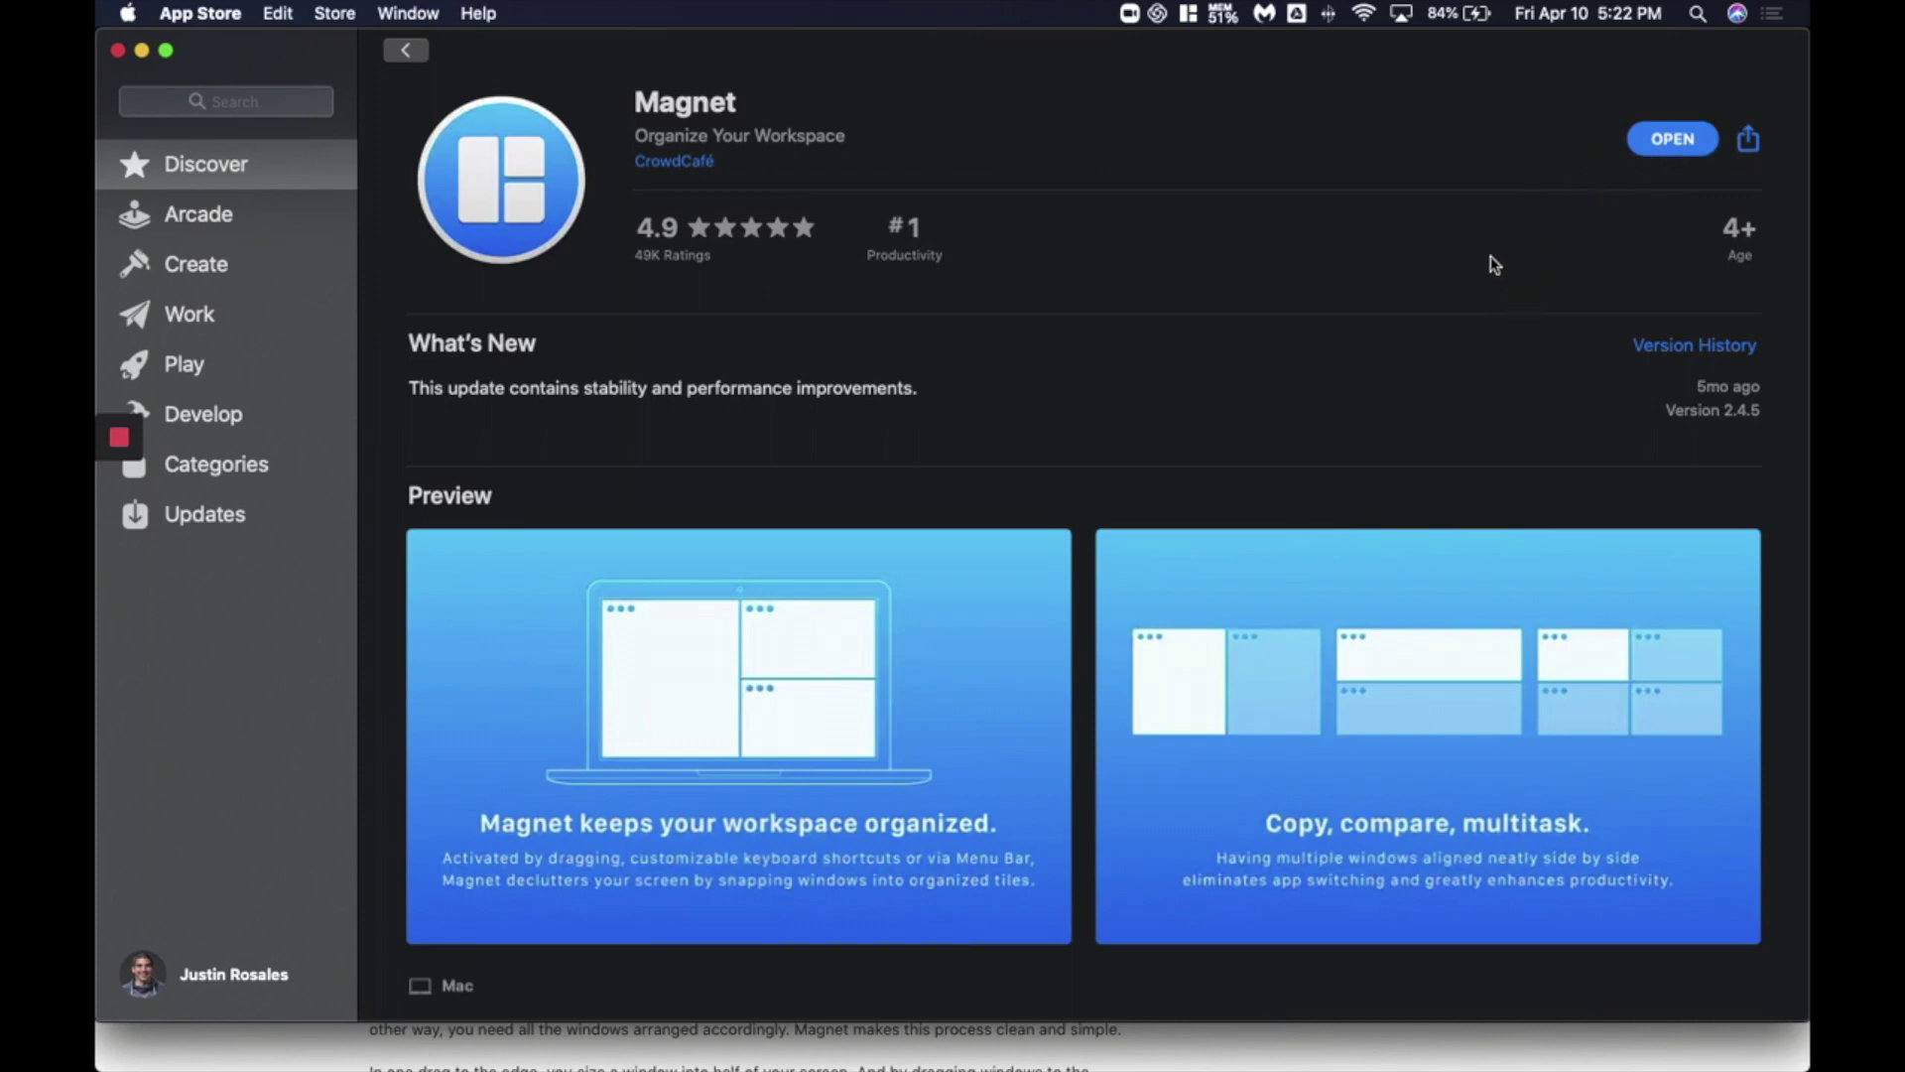
Step: Switch from the App Store back to Chrome's Magnet page priced at $1.99
key(super+Tab)
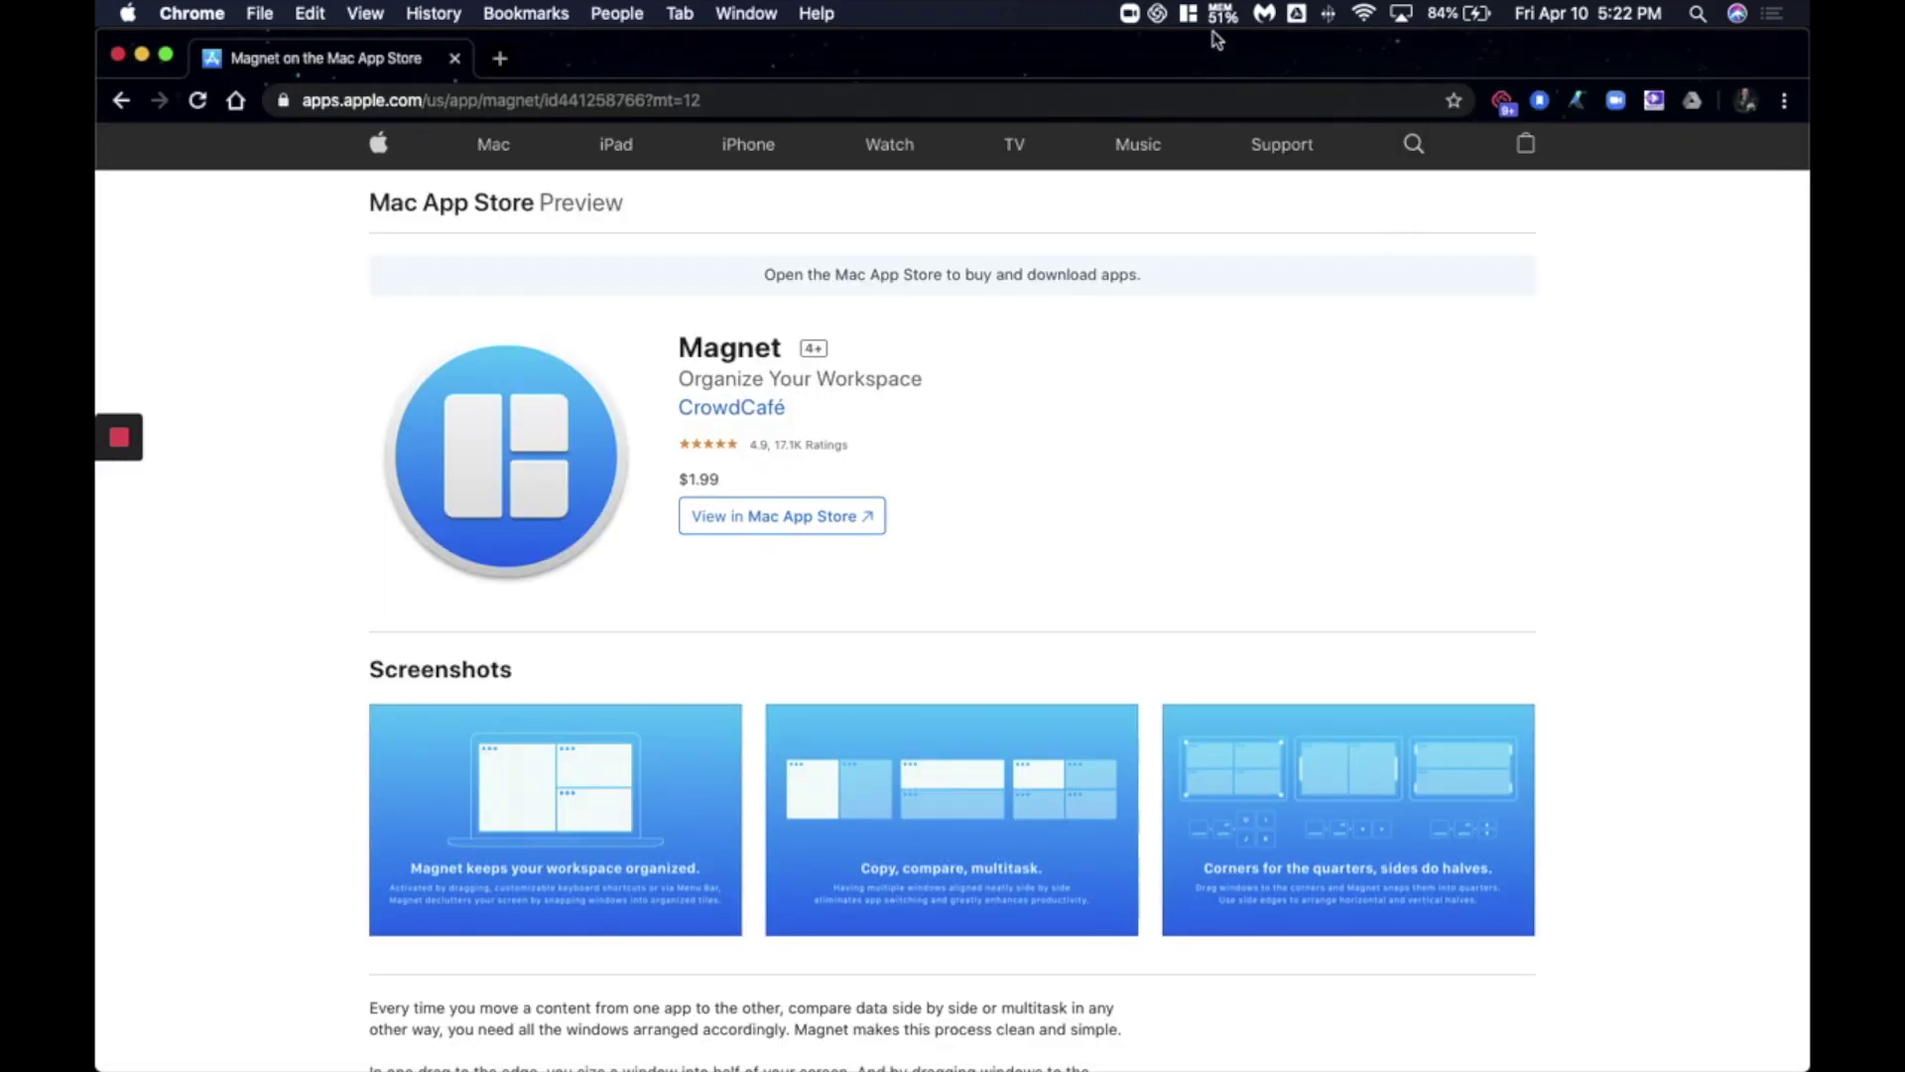
Step: Open Magnet's Preferences from its menu-bar icon to view shortcuts and snapping options
click(1190, 14)
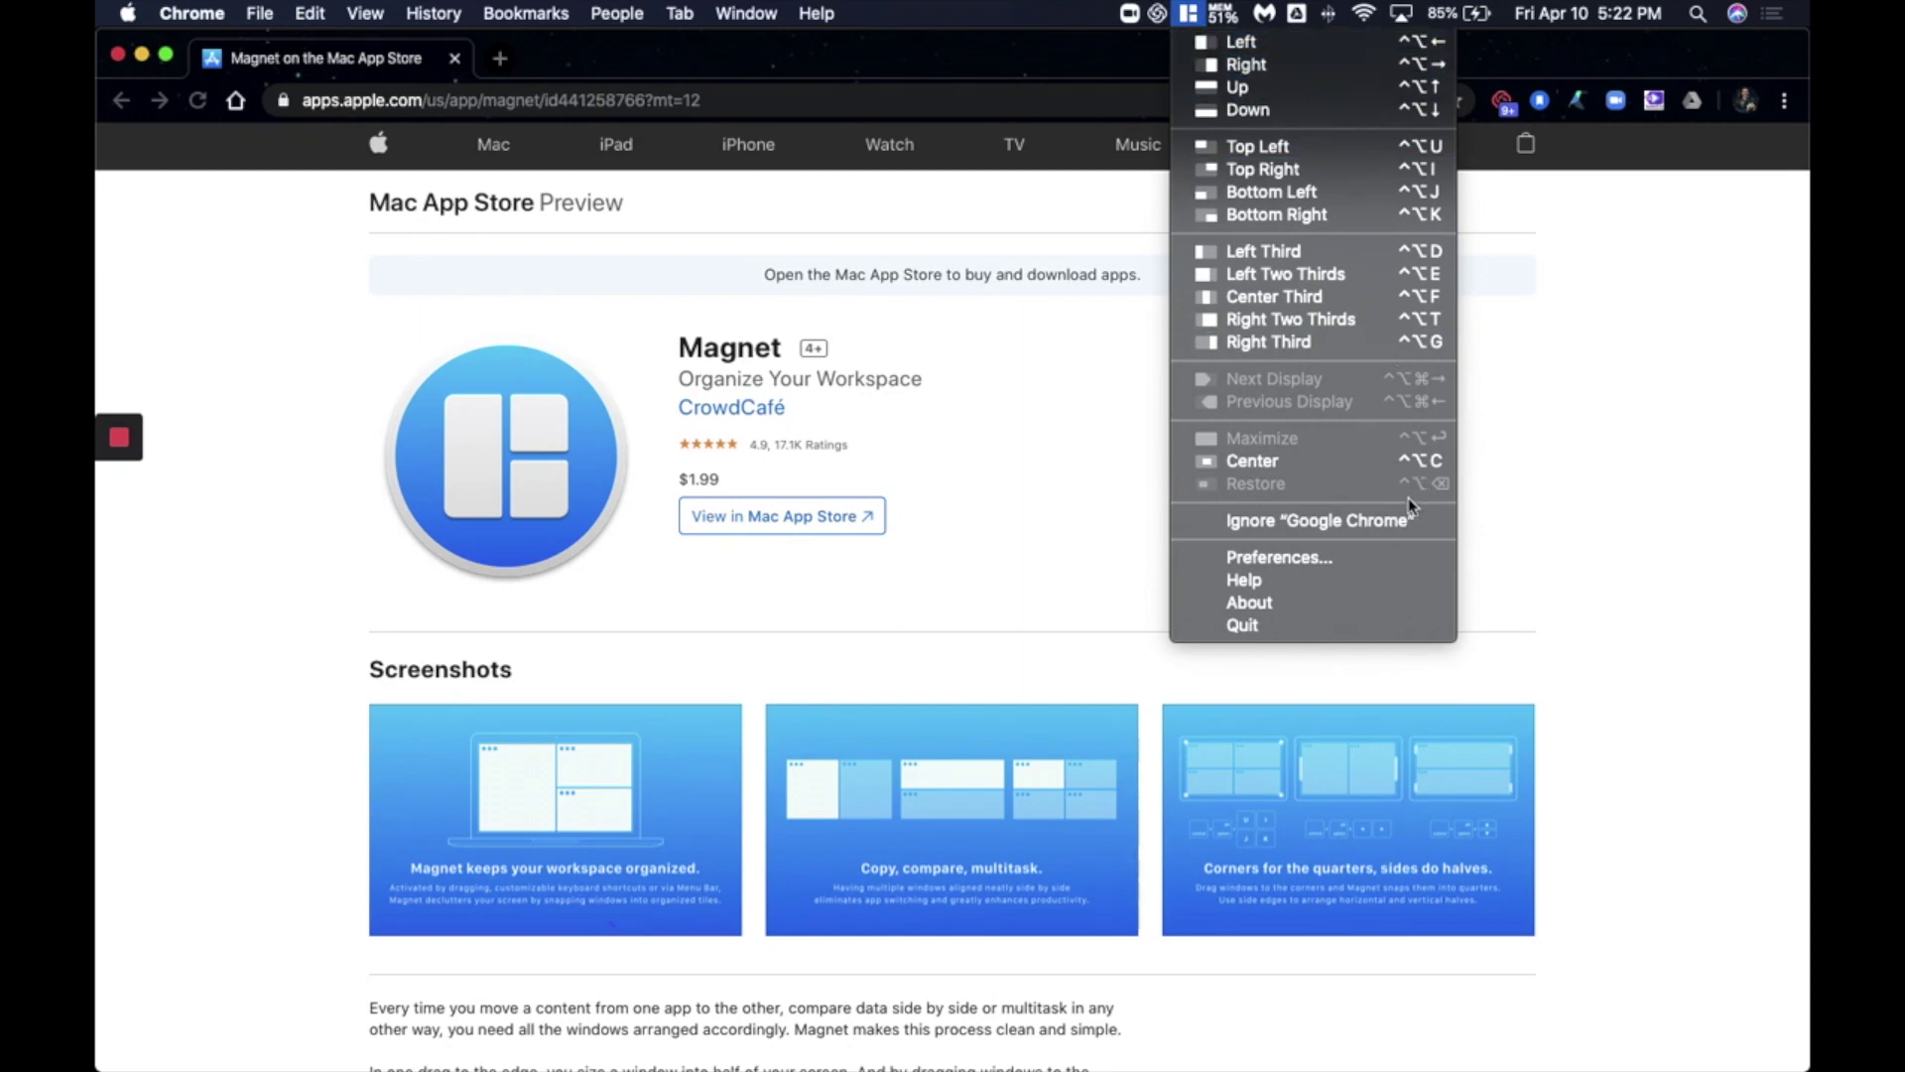
click(1372, 558)
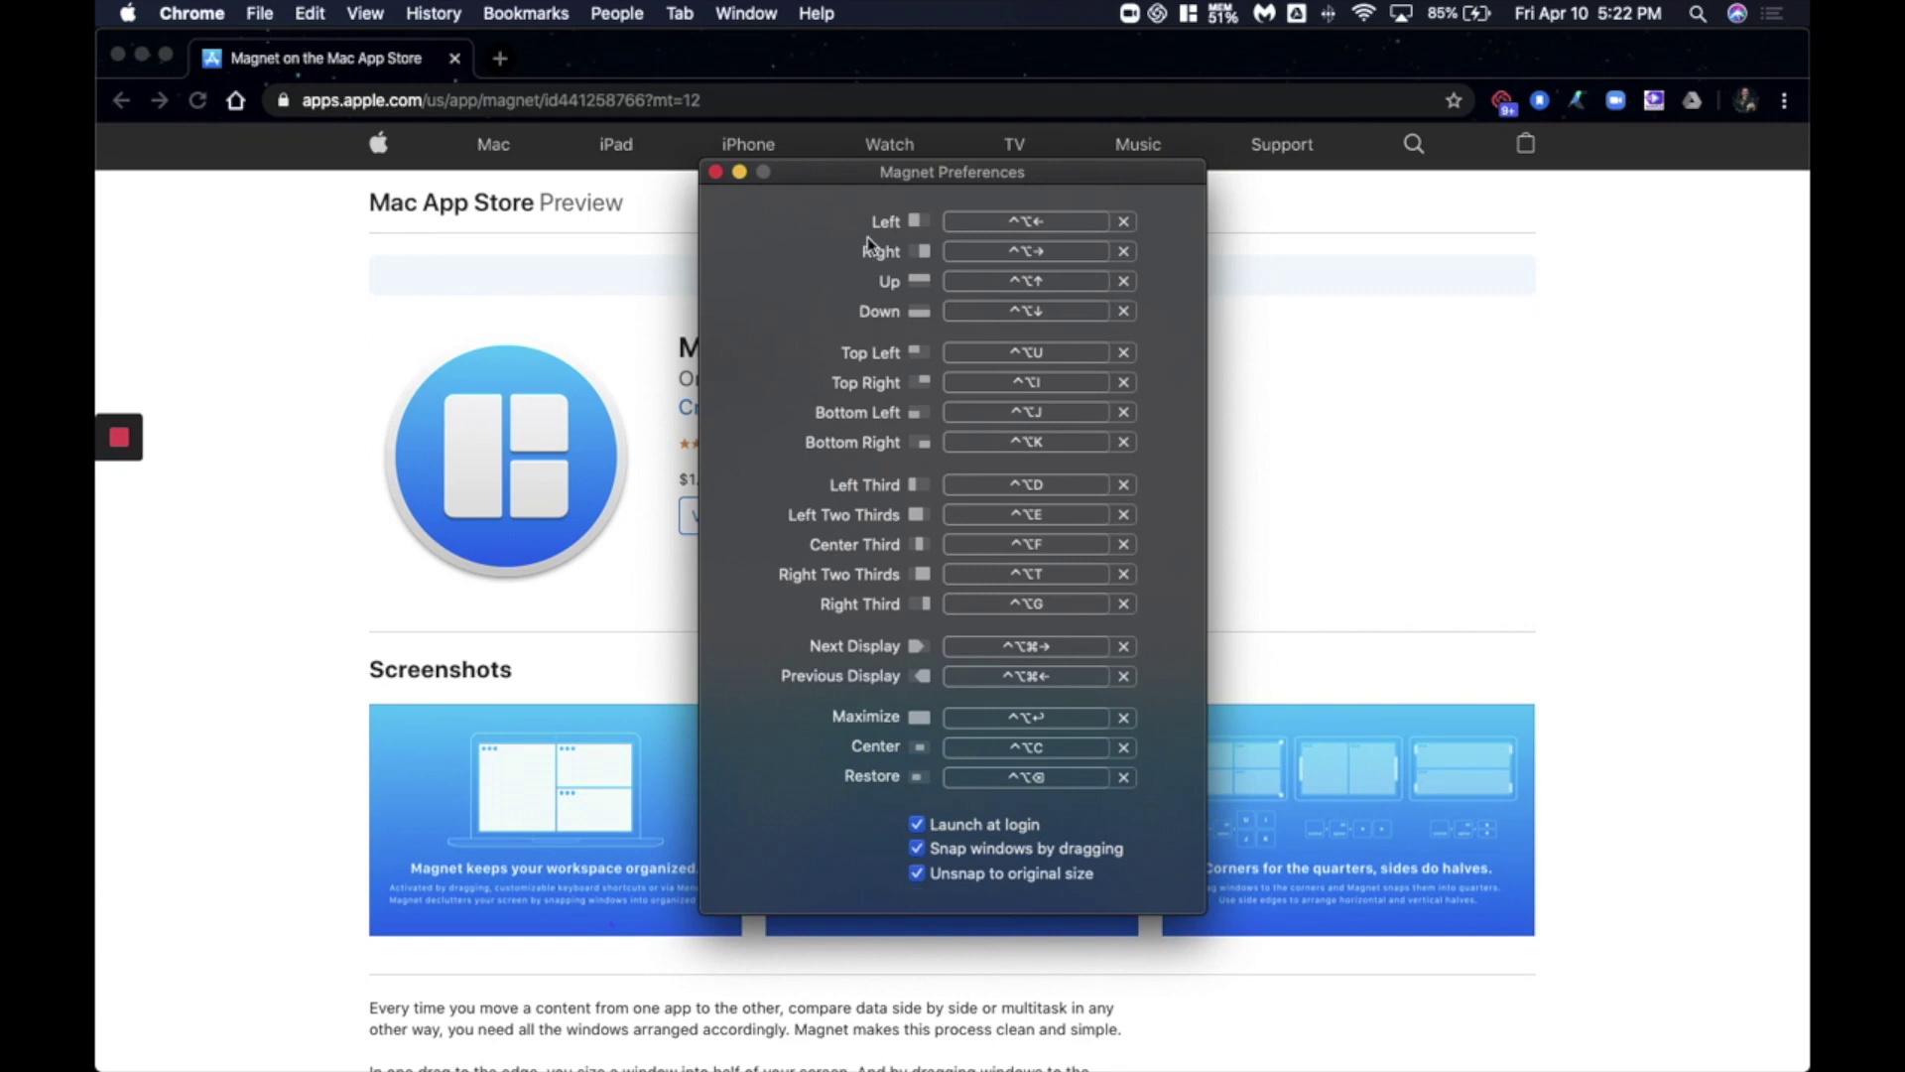
Step: Close the Magnet Preferences window, leaving Chrome's App Store preview page visible
click(715, 173)
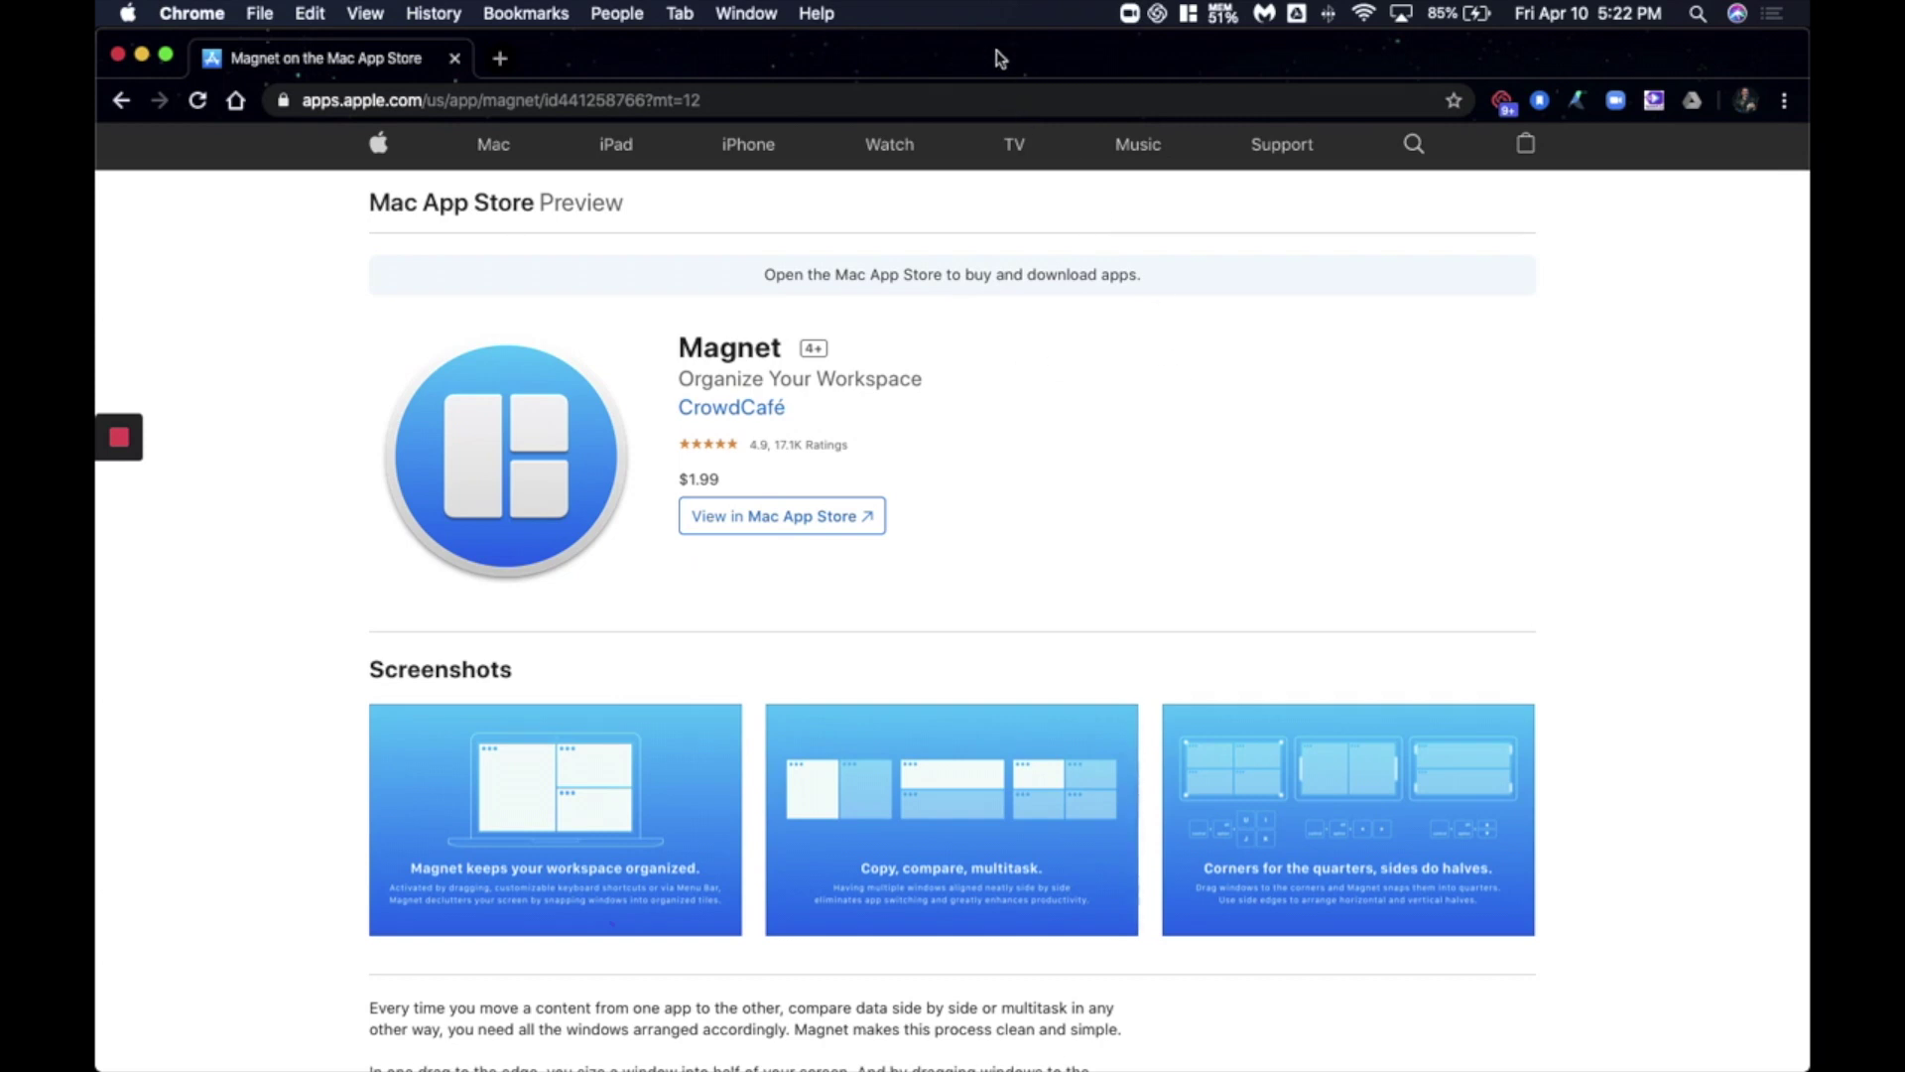
Step: Drag Spreadsheet 2 to the right edge to snap it, then drag it away to restore its size
drag(961, 55, 104, 282)
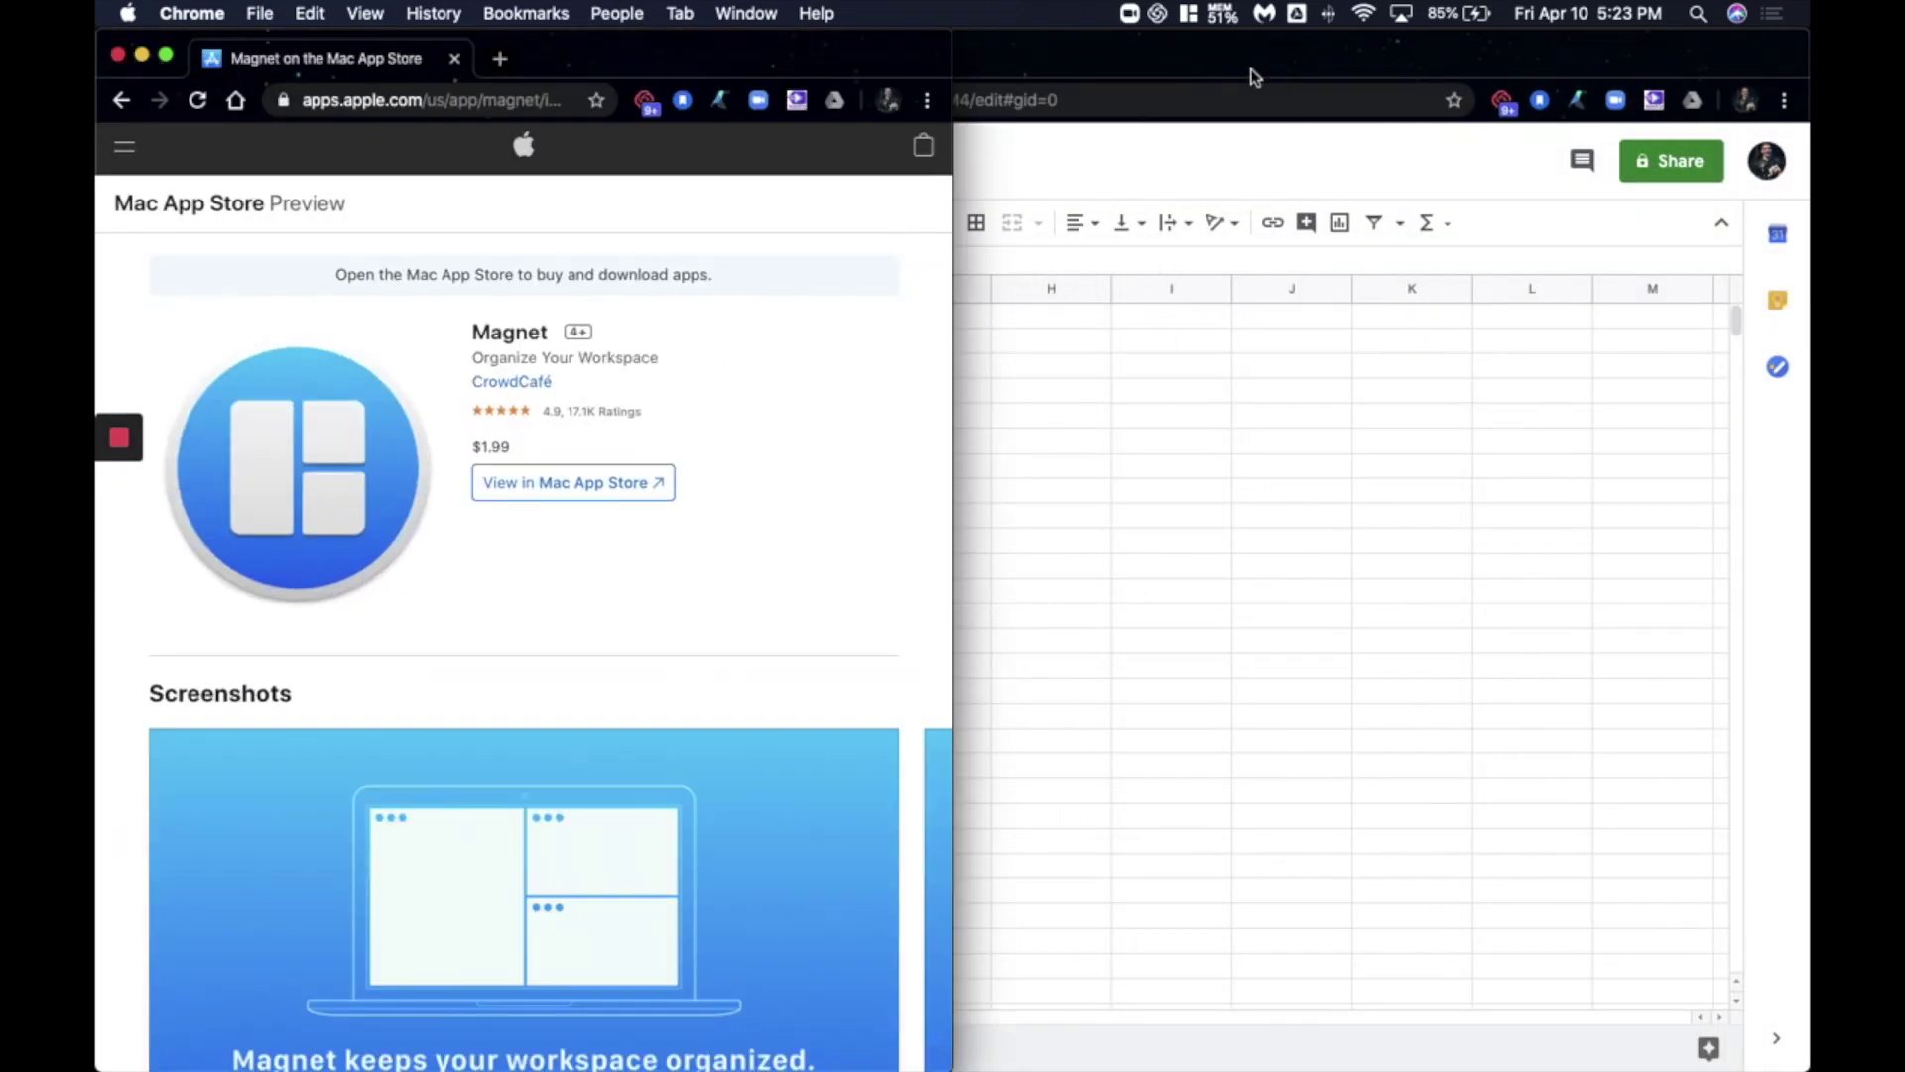
drag(1120, 61, 1806, 283)
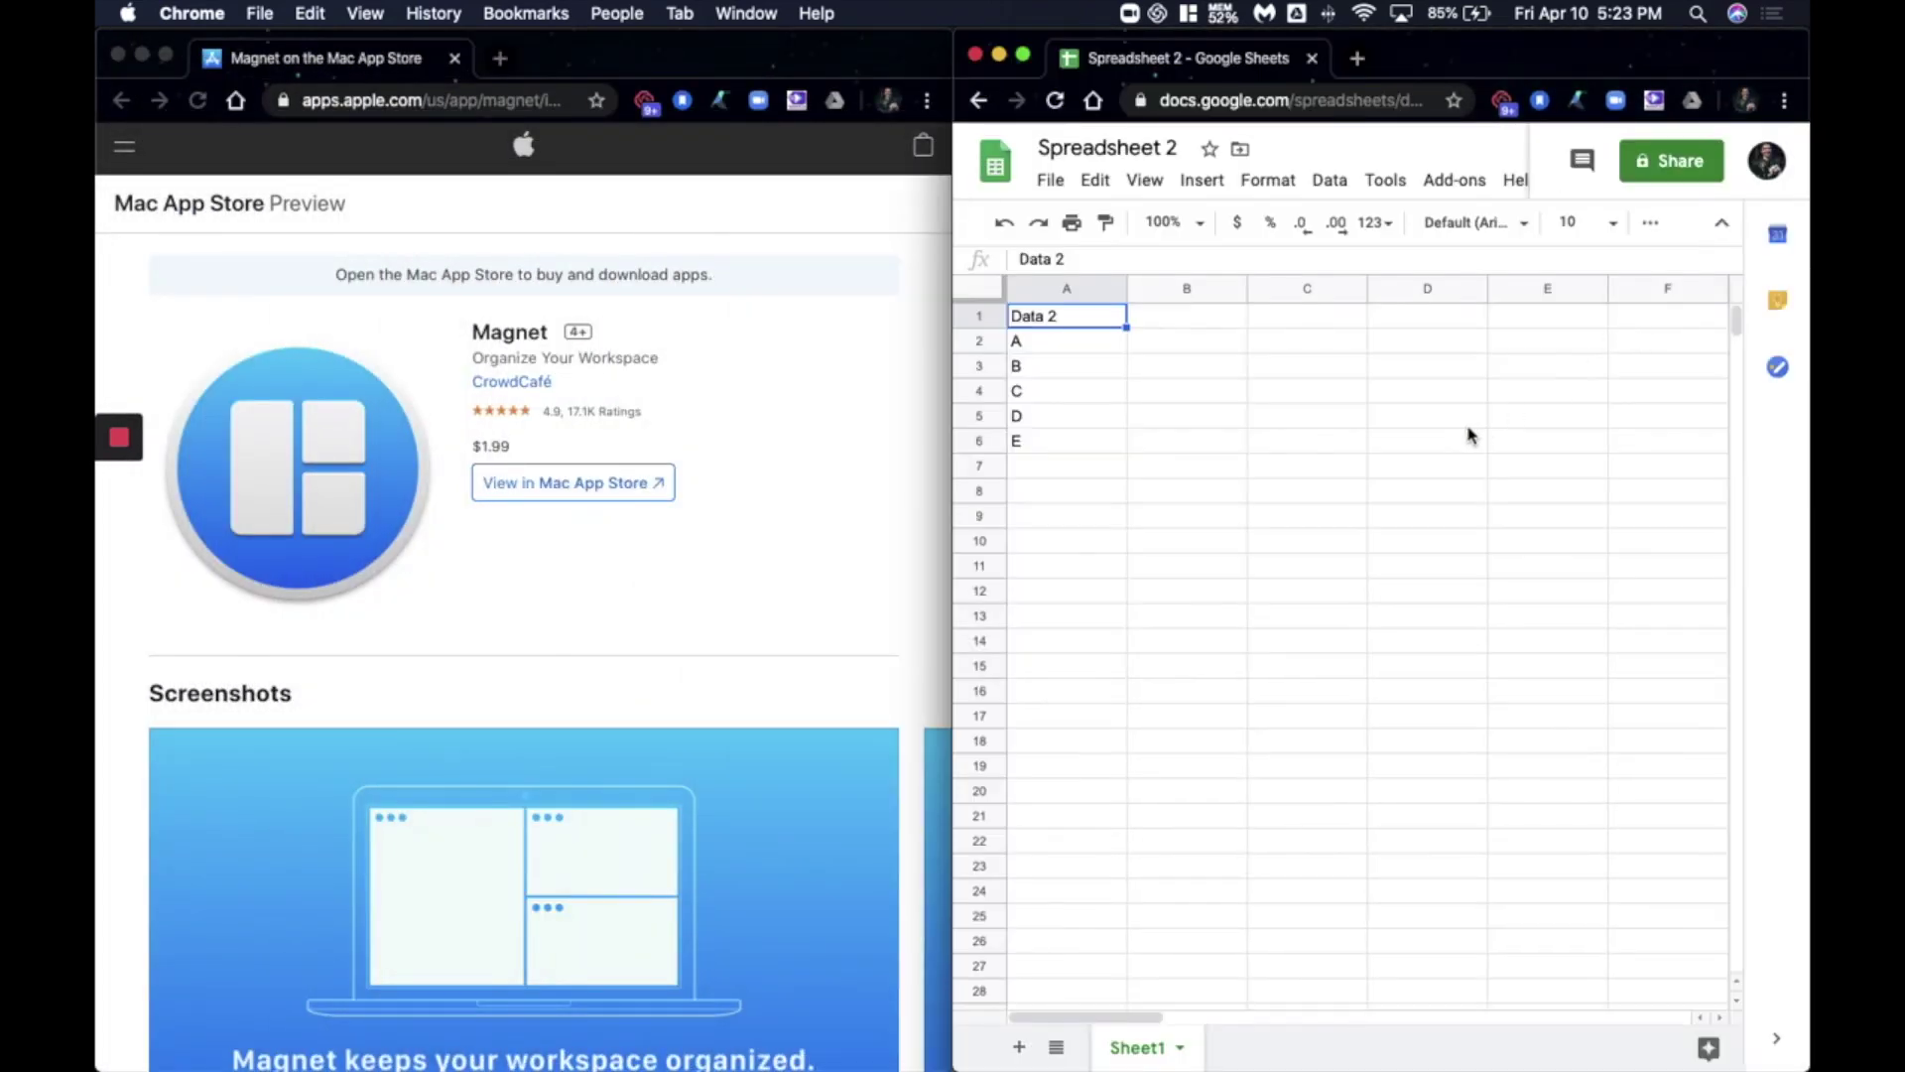
drag(1492, 55, 595, 60)
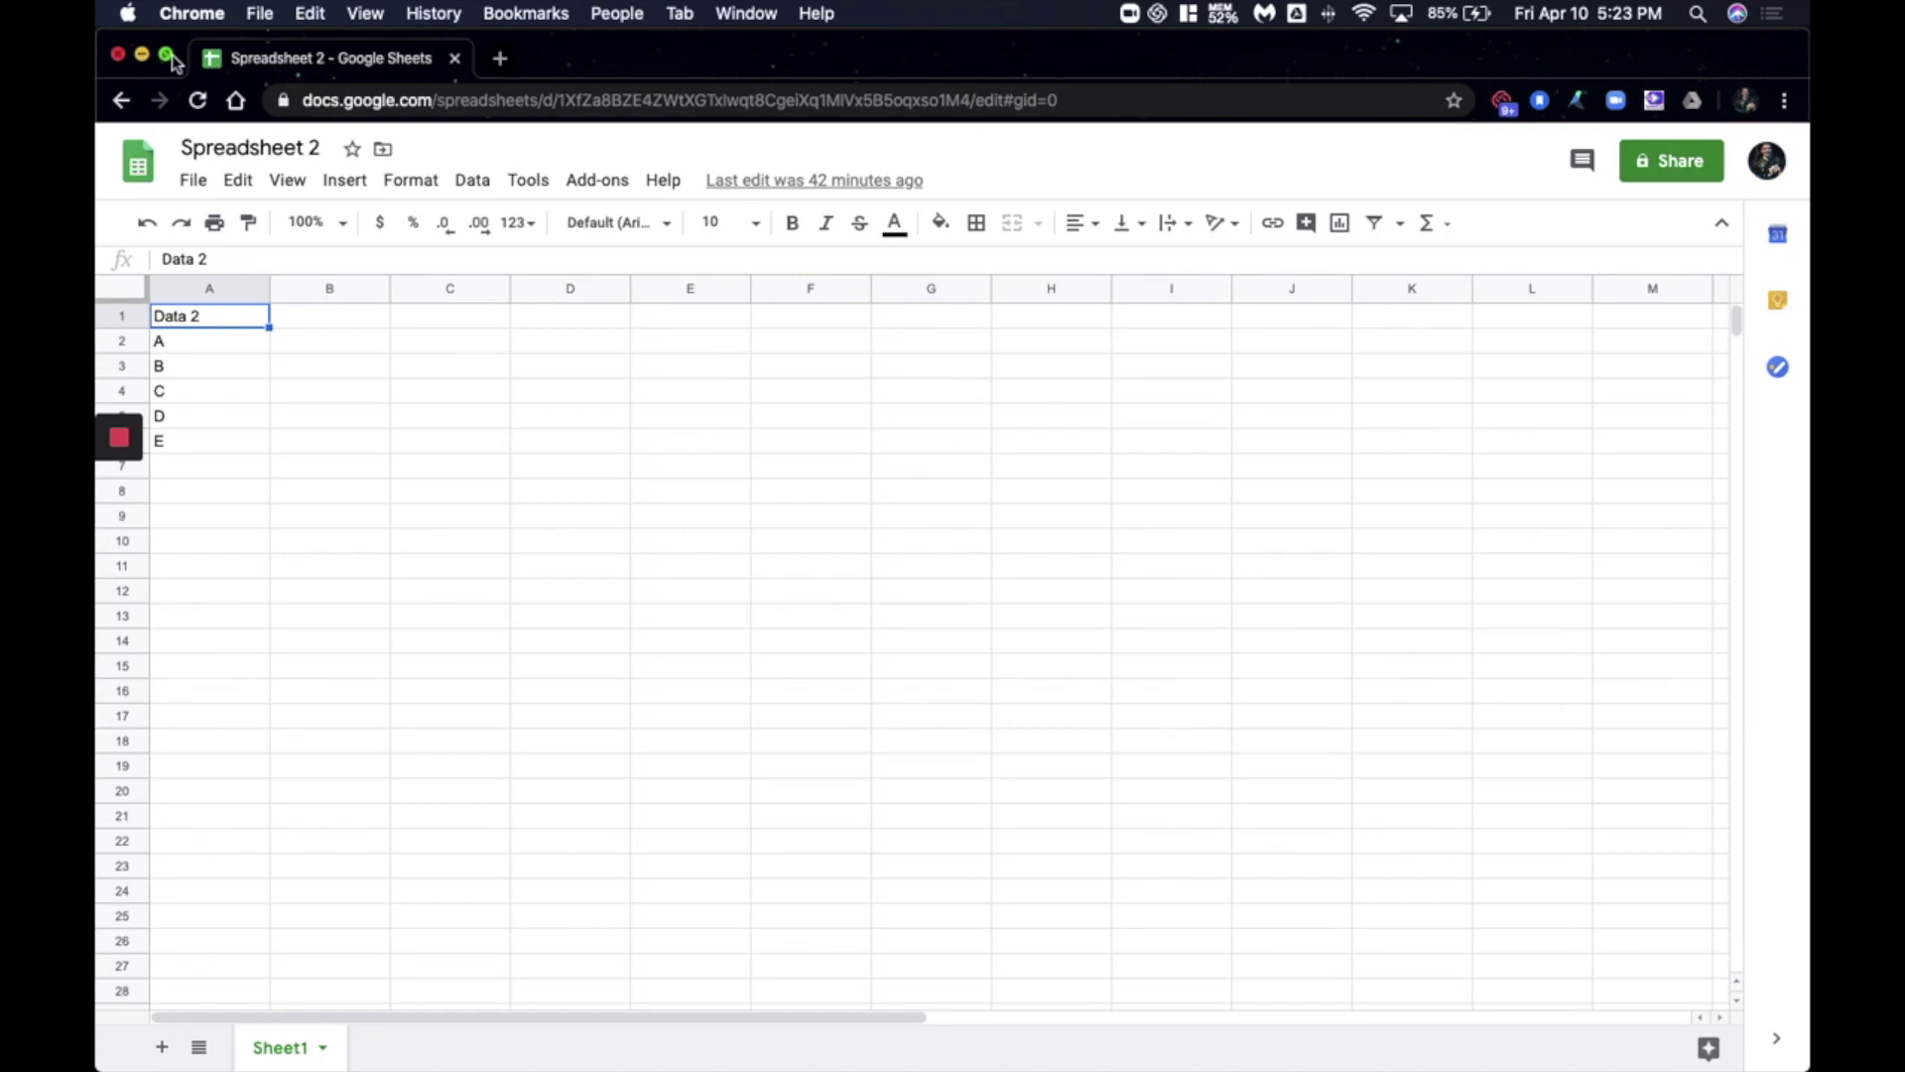
click(166, 62)
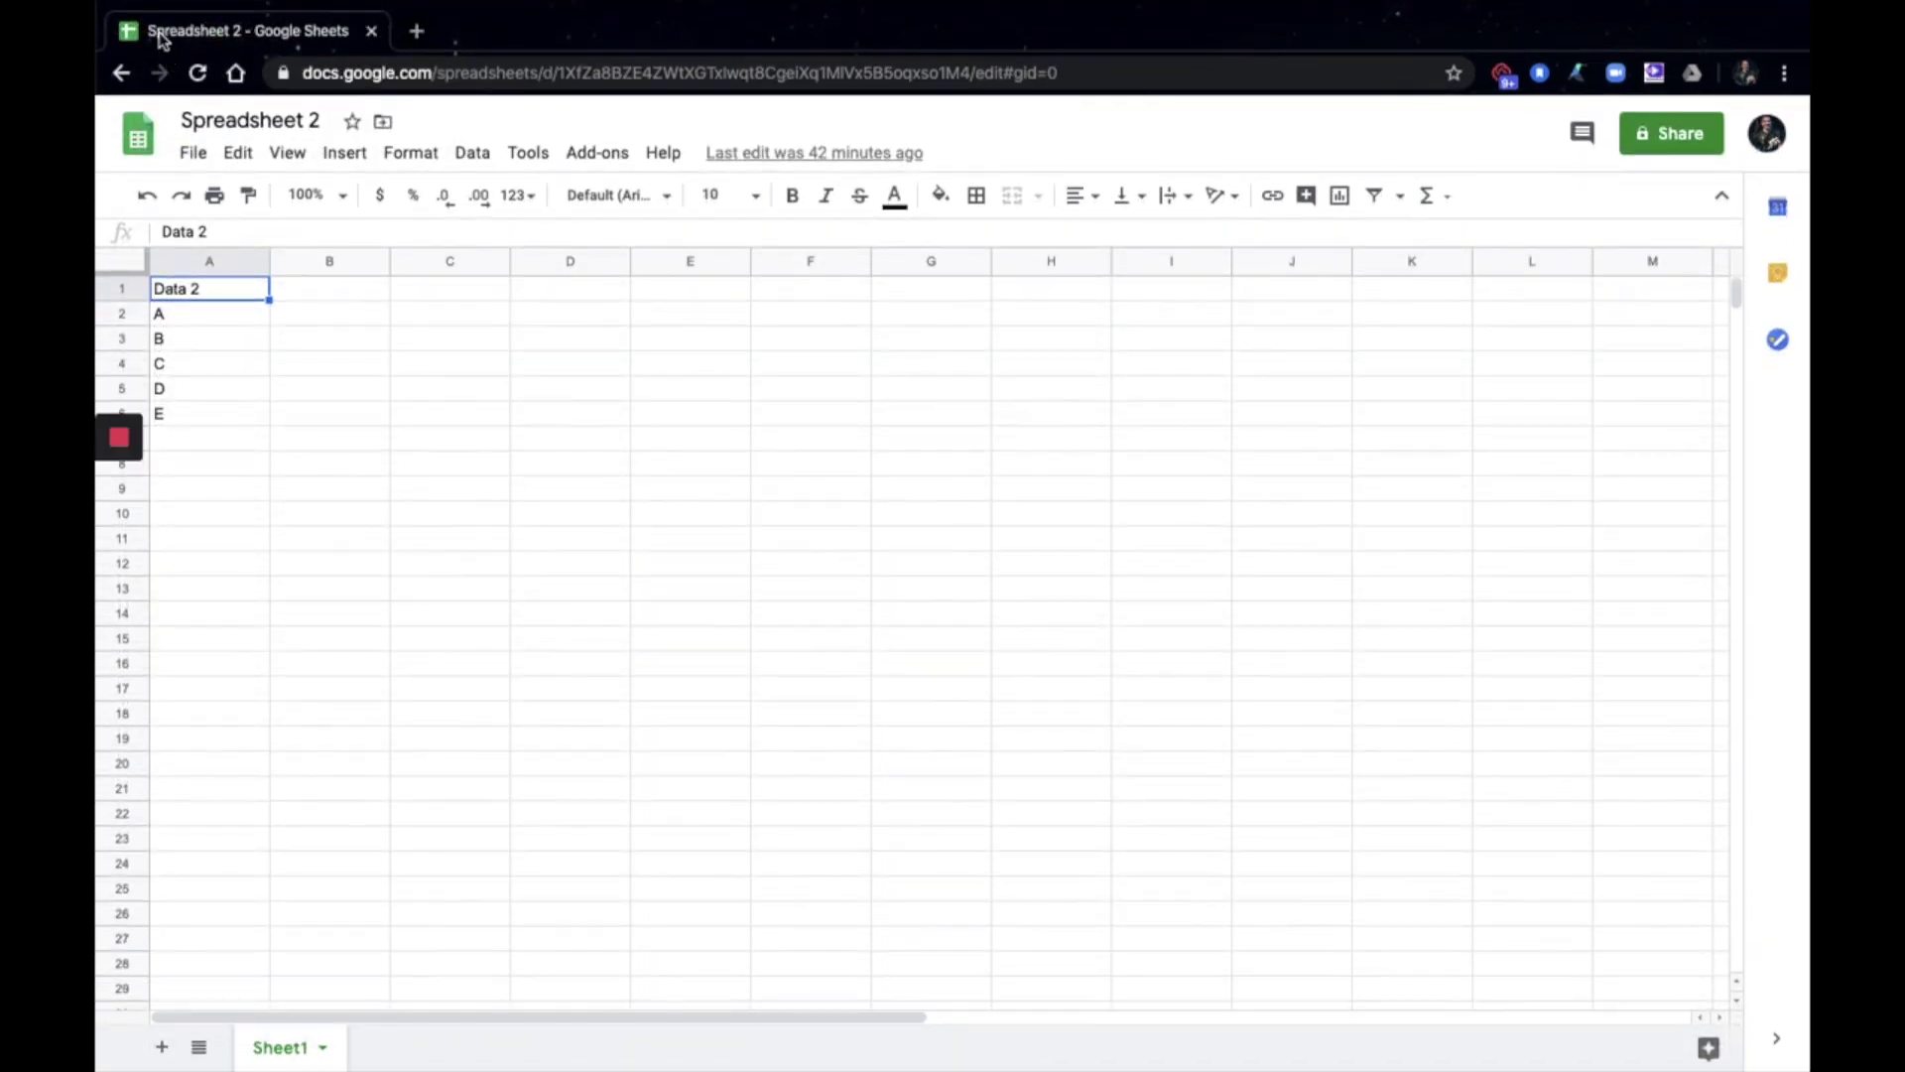
mouse_move(184, 8)
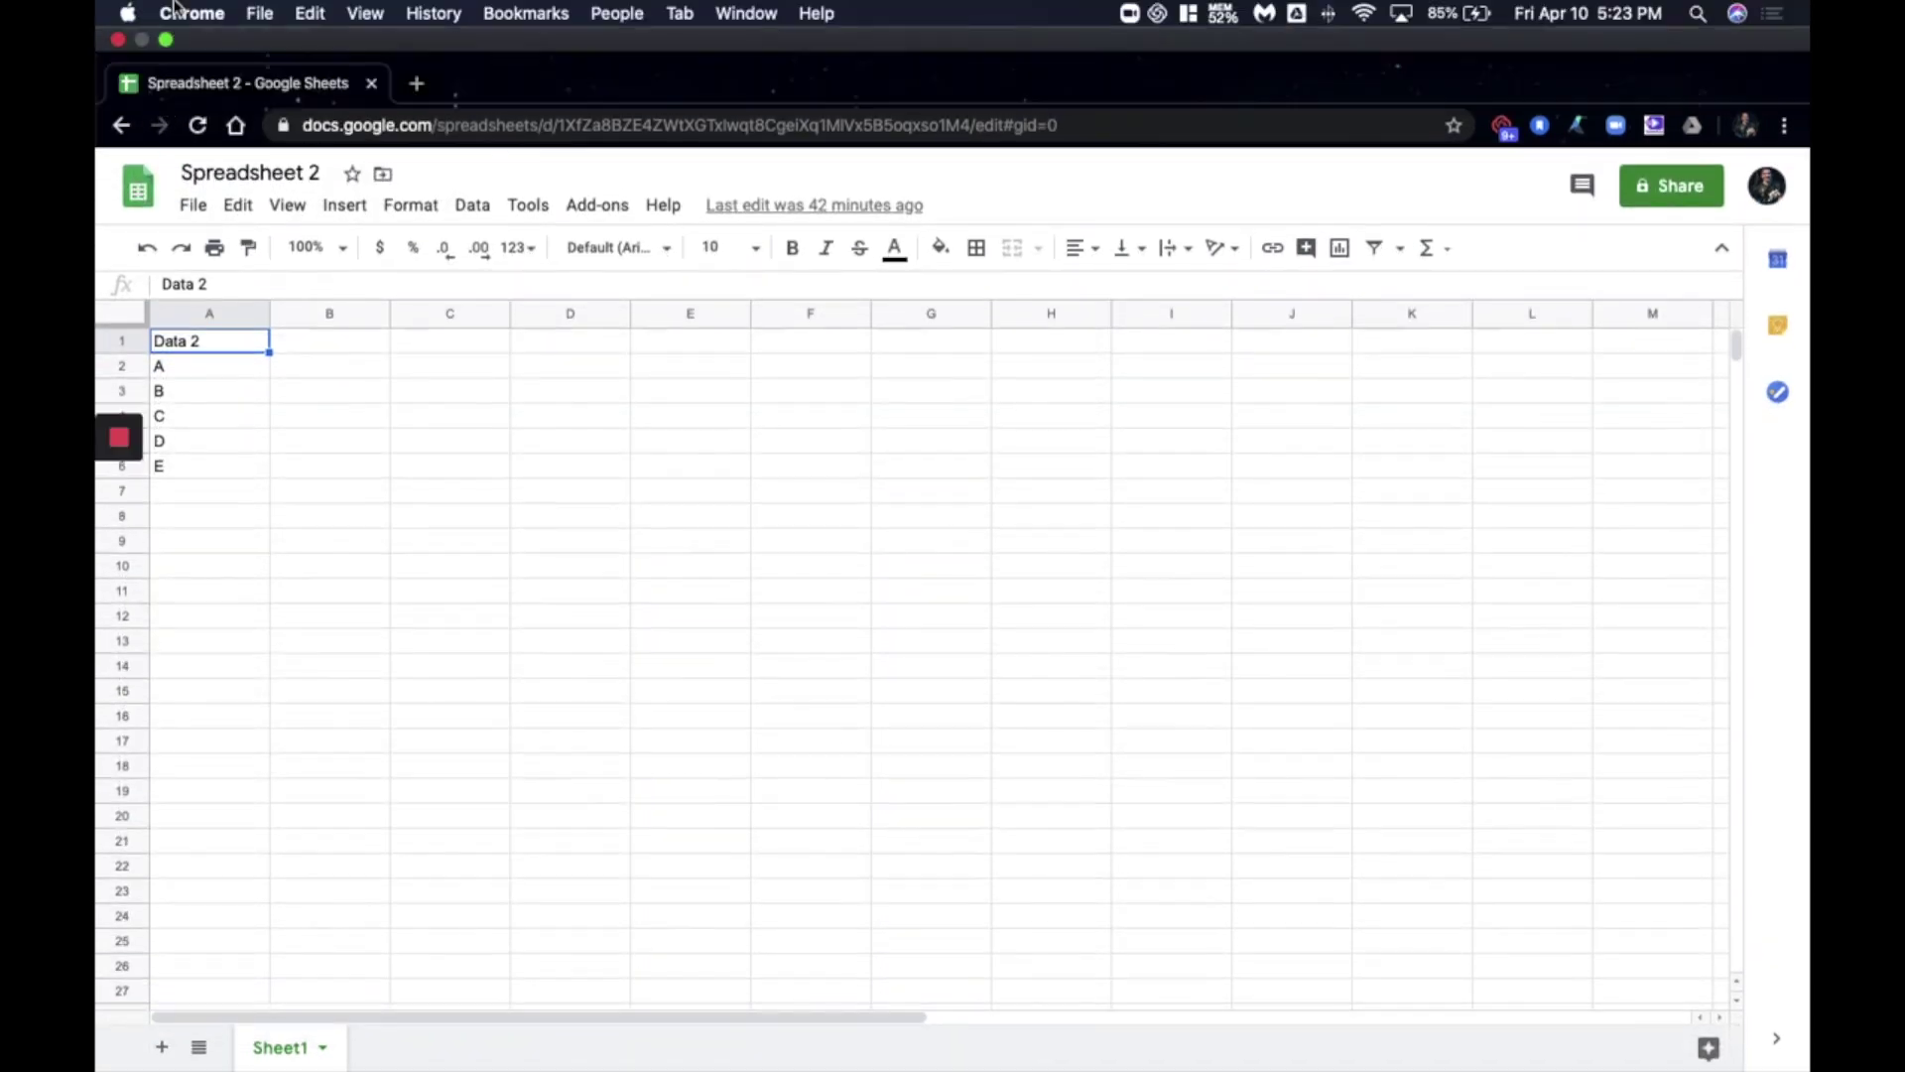
click(167, 41)
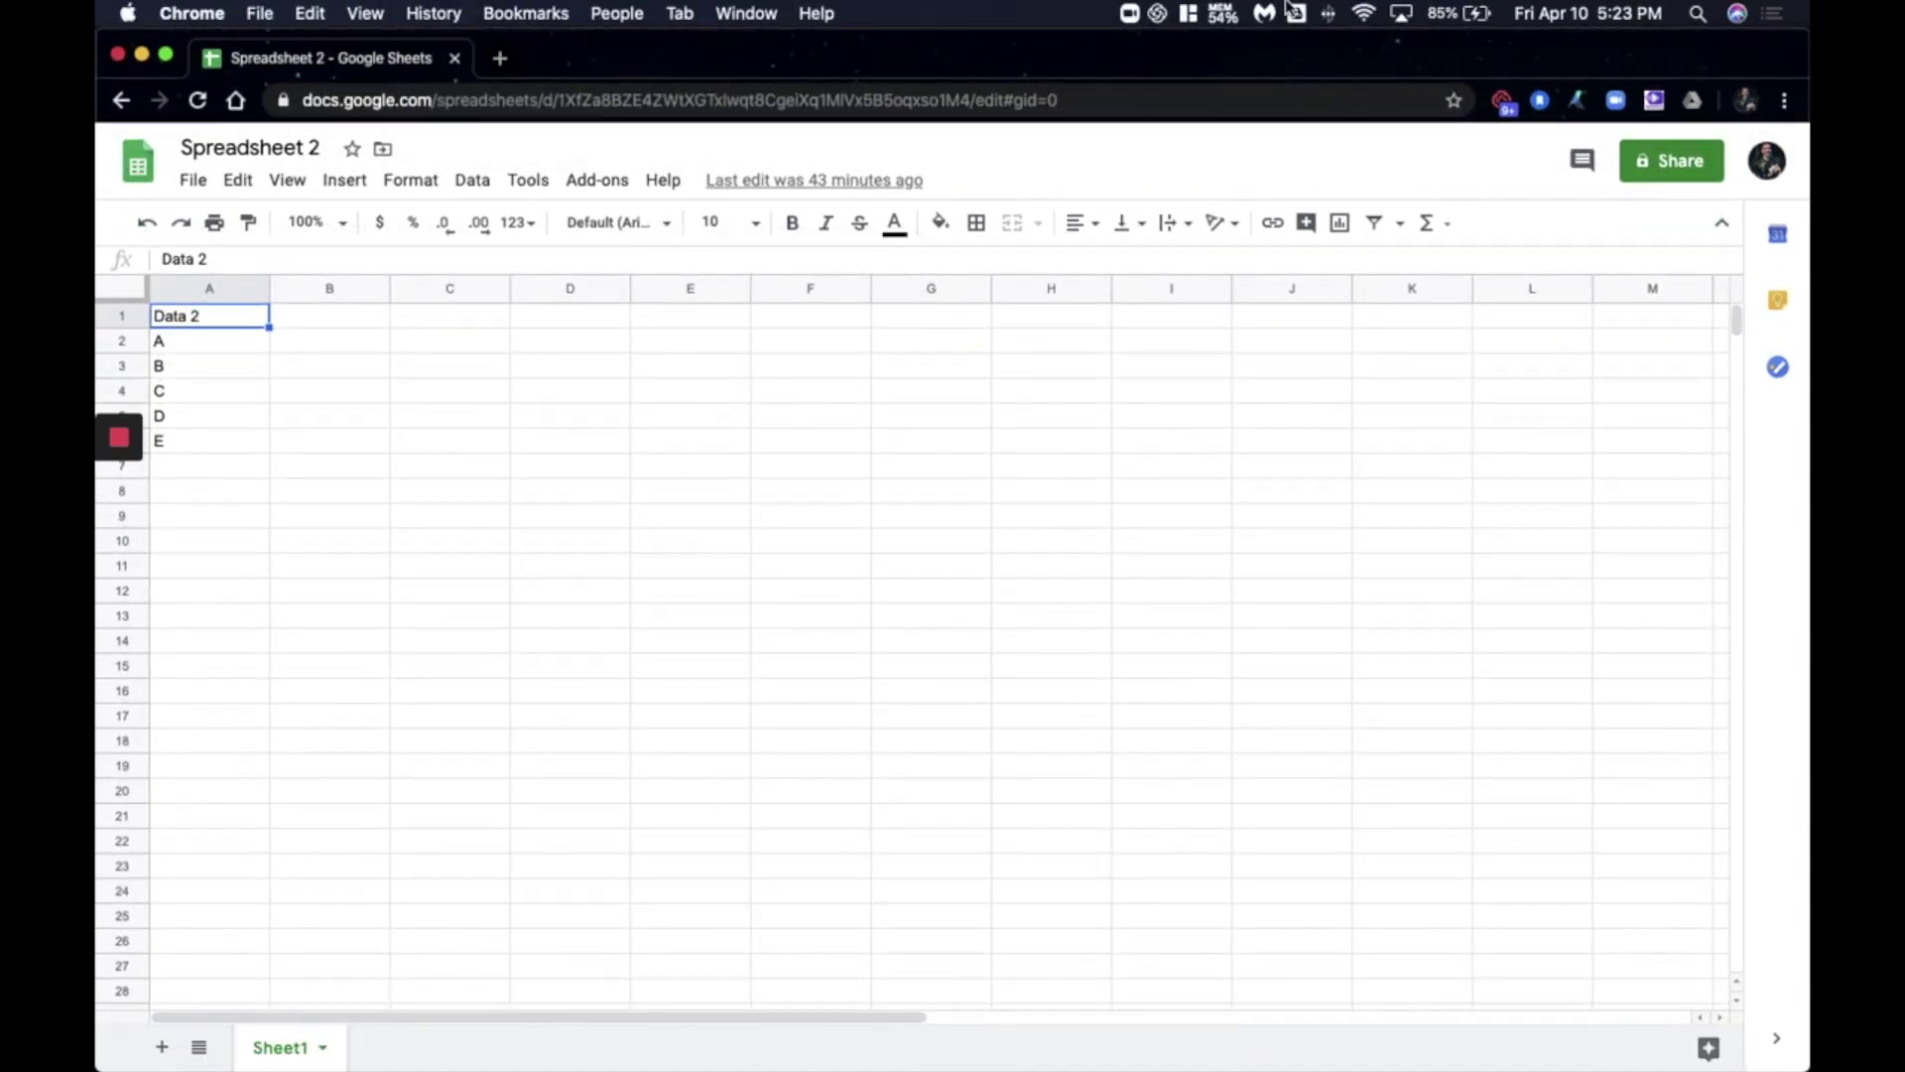
click(1190, 14)
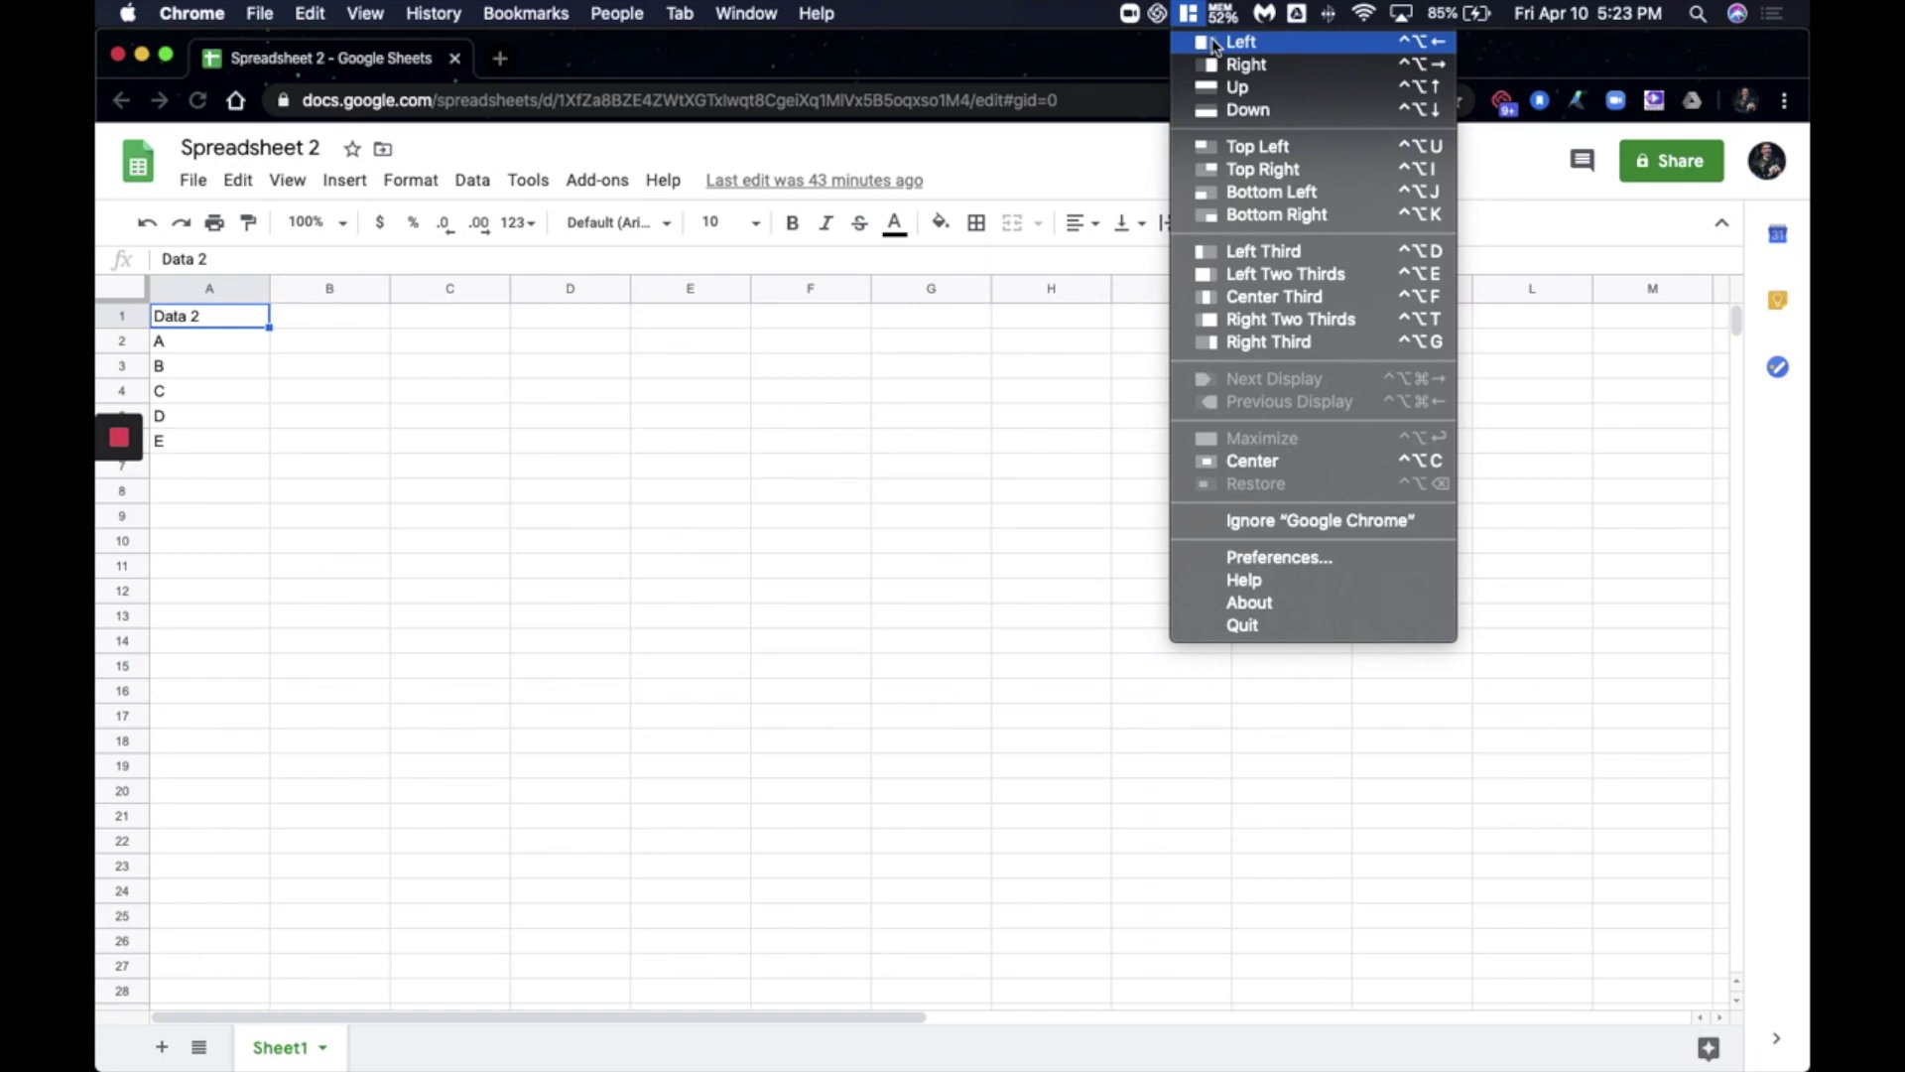
click(1189, 19)
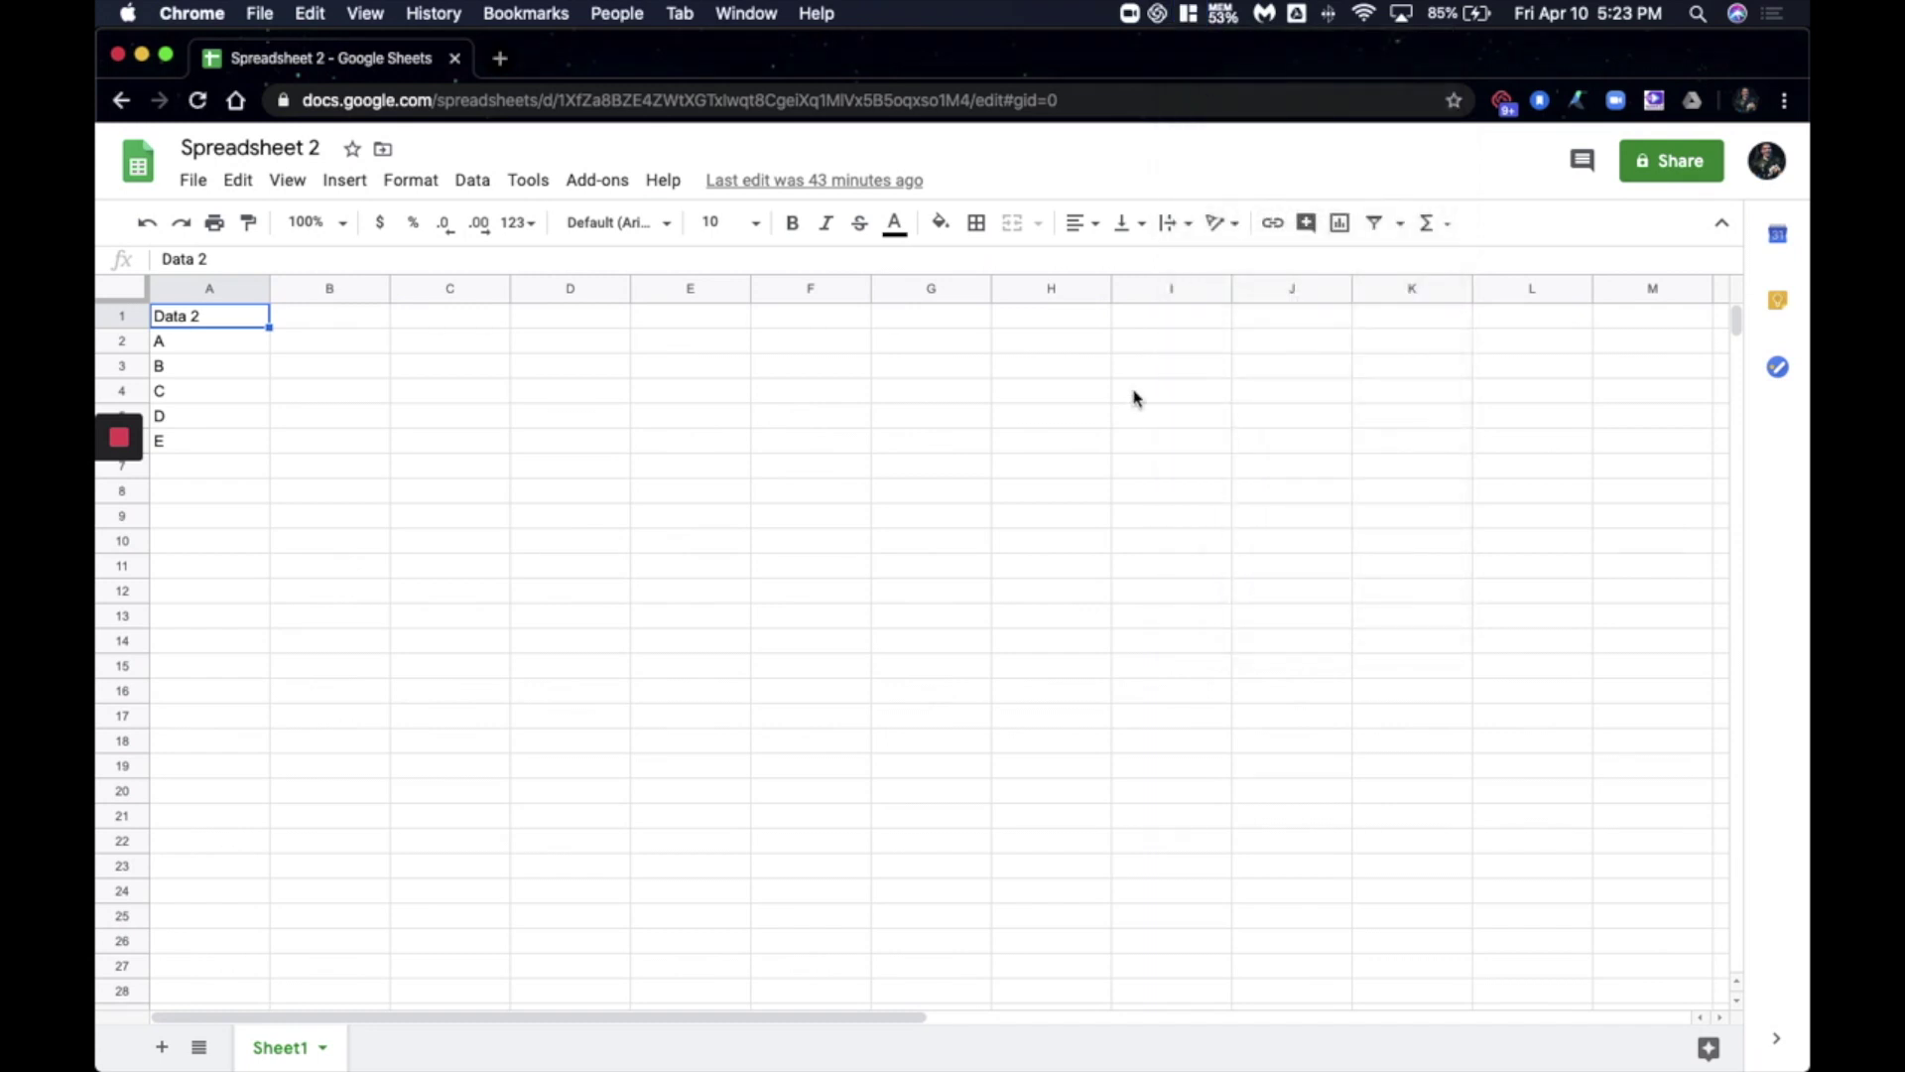
Step: Cycle Spreadsheet 2 through left, right and full-screen positions, ending snapped to the left half
click(1131, 398)
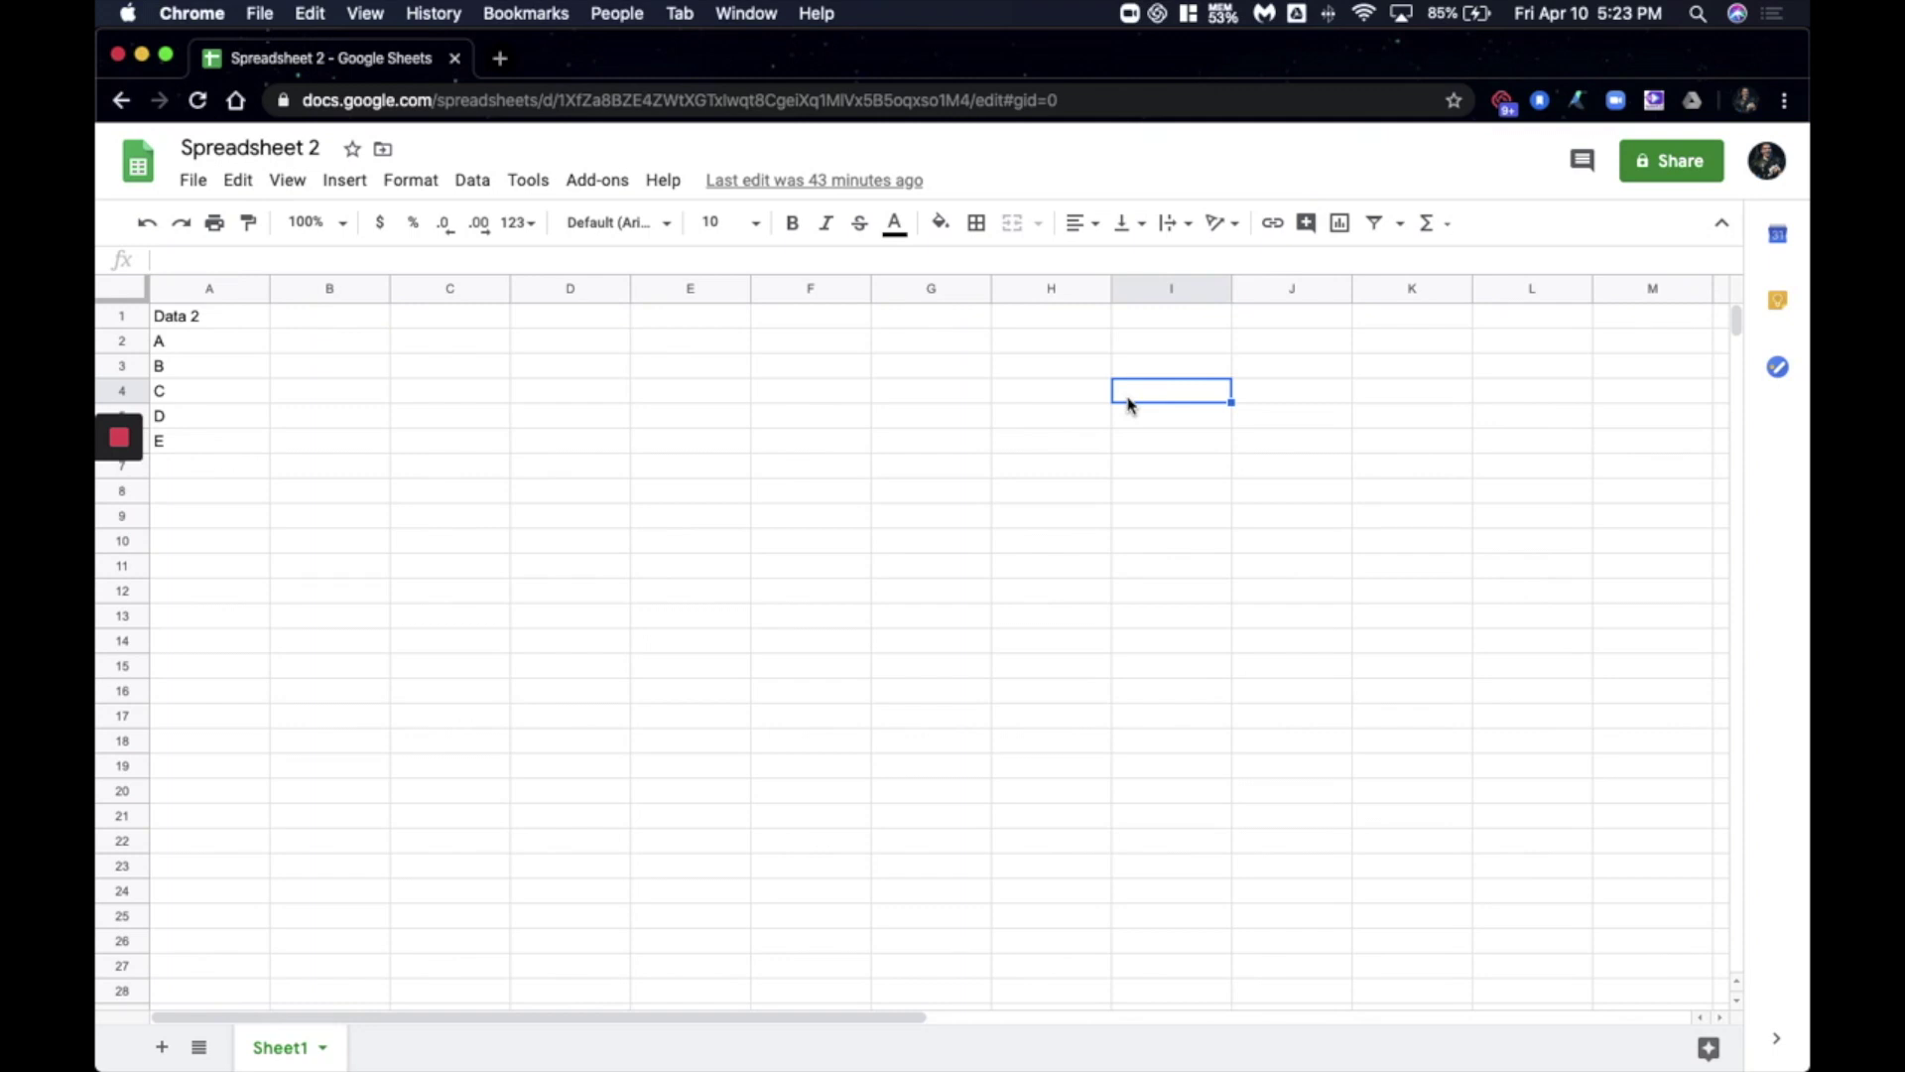
key(ctrl+alt+Left)
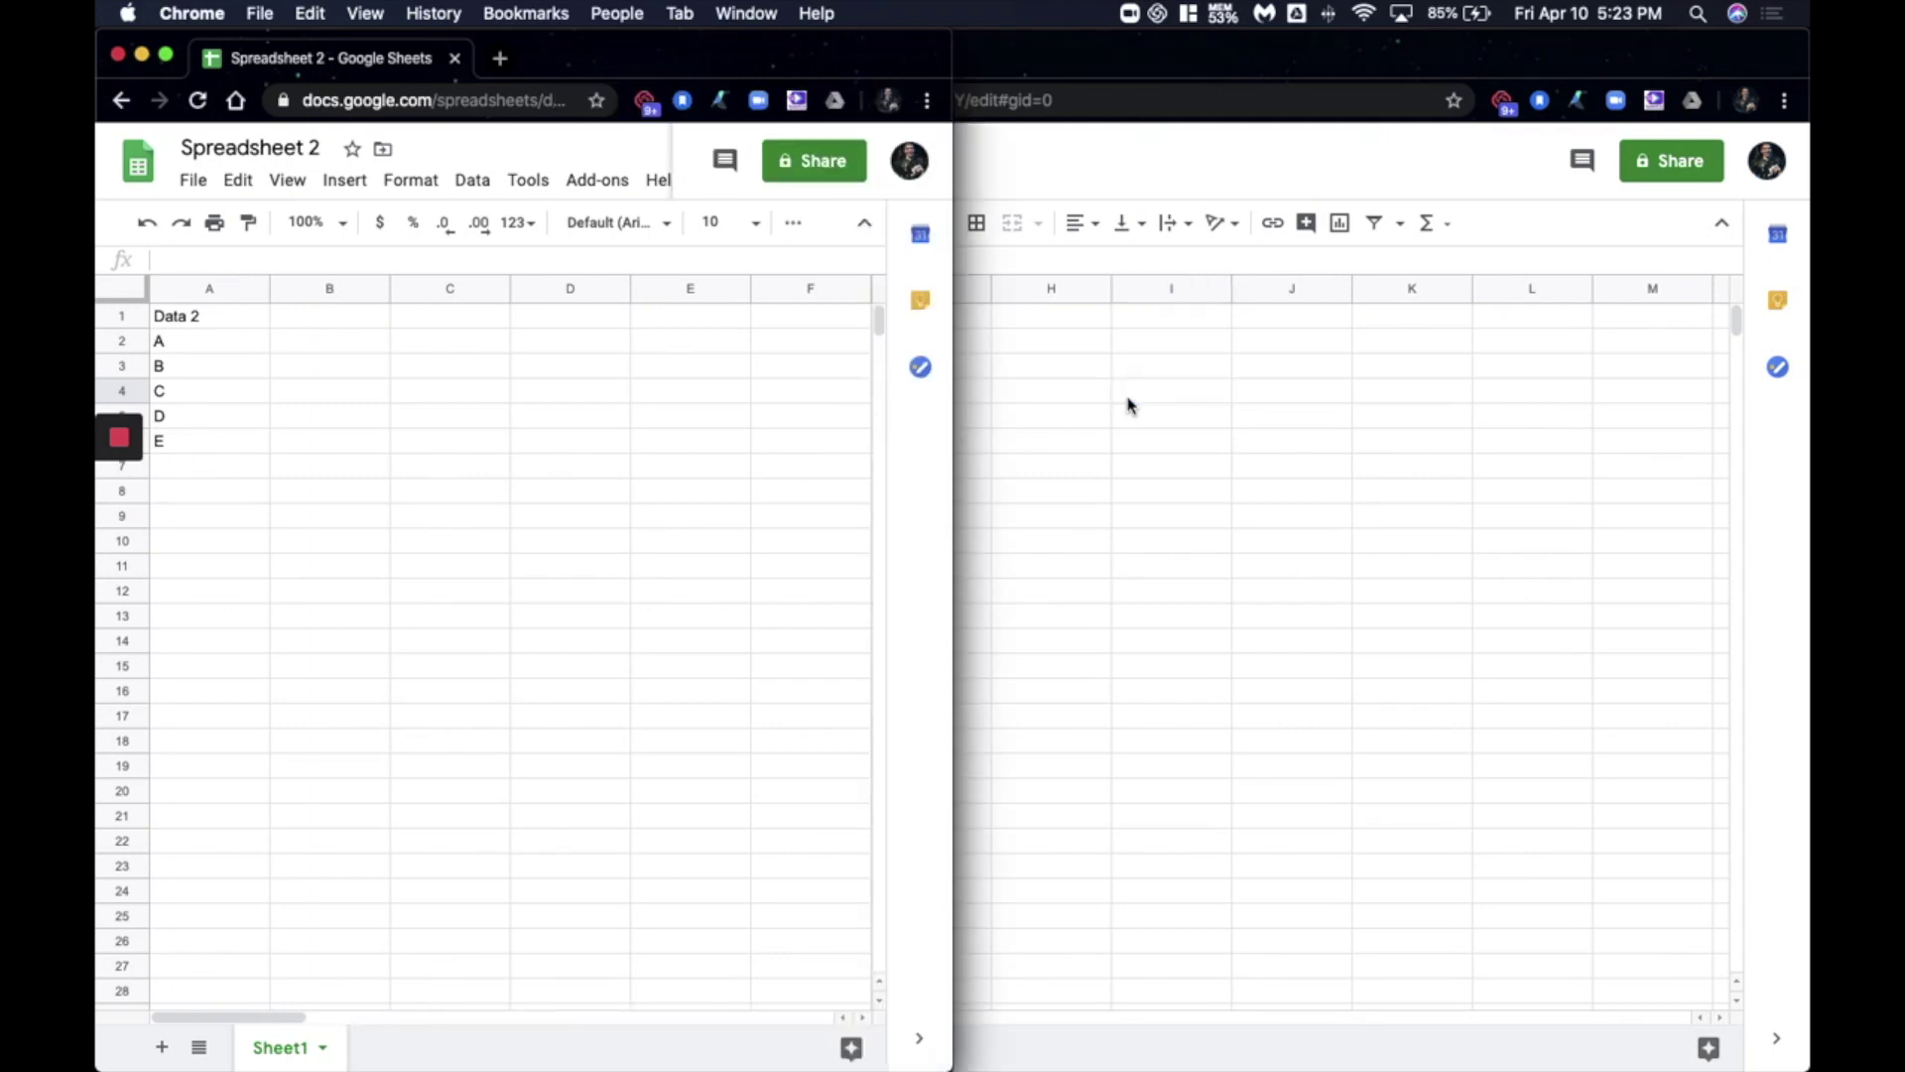
key(ctrl+alt+Right)
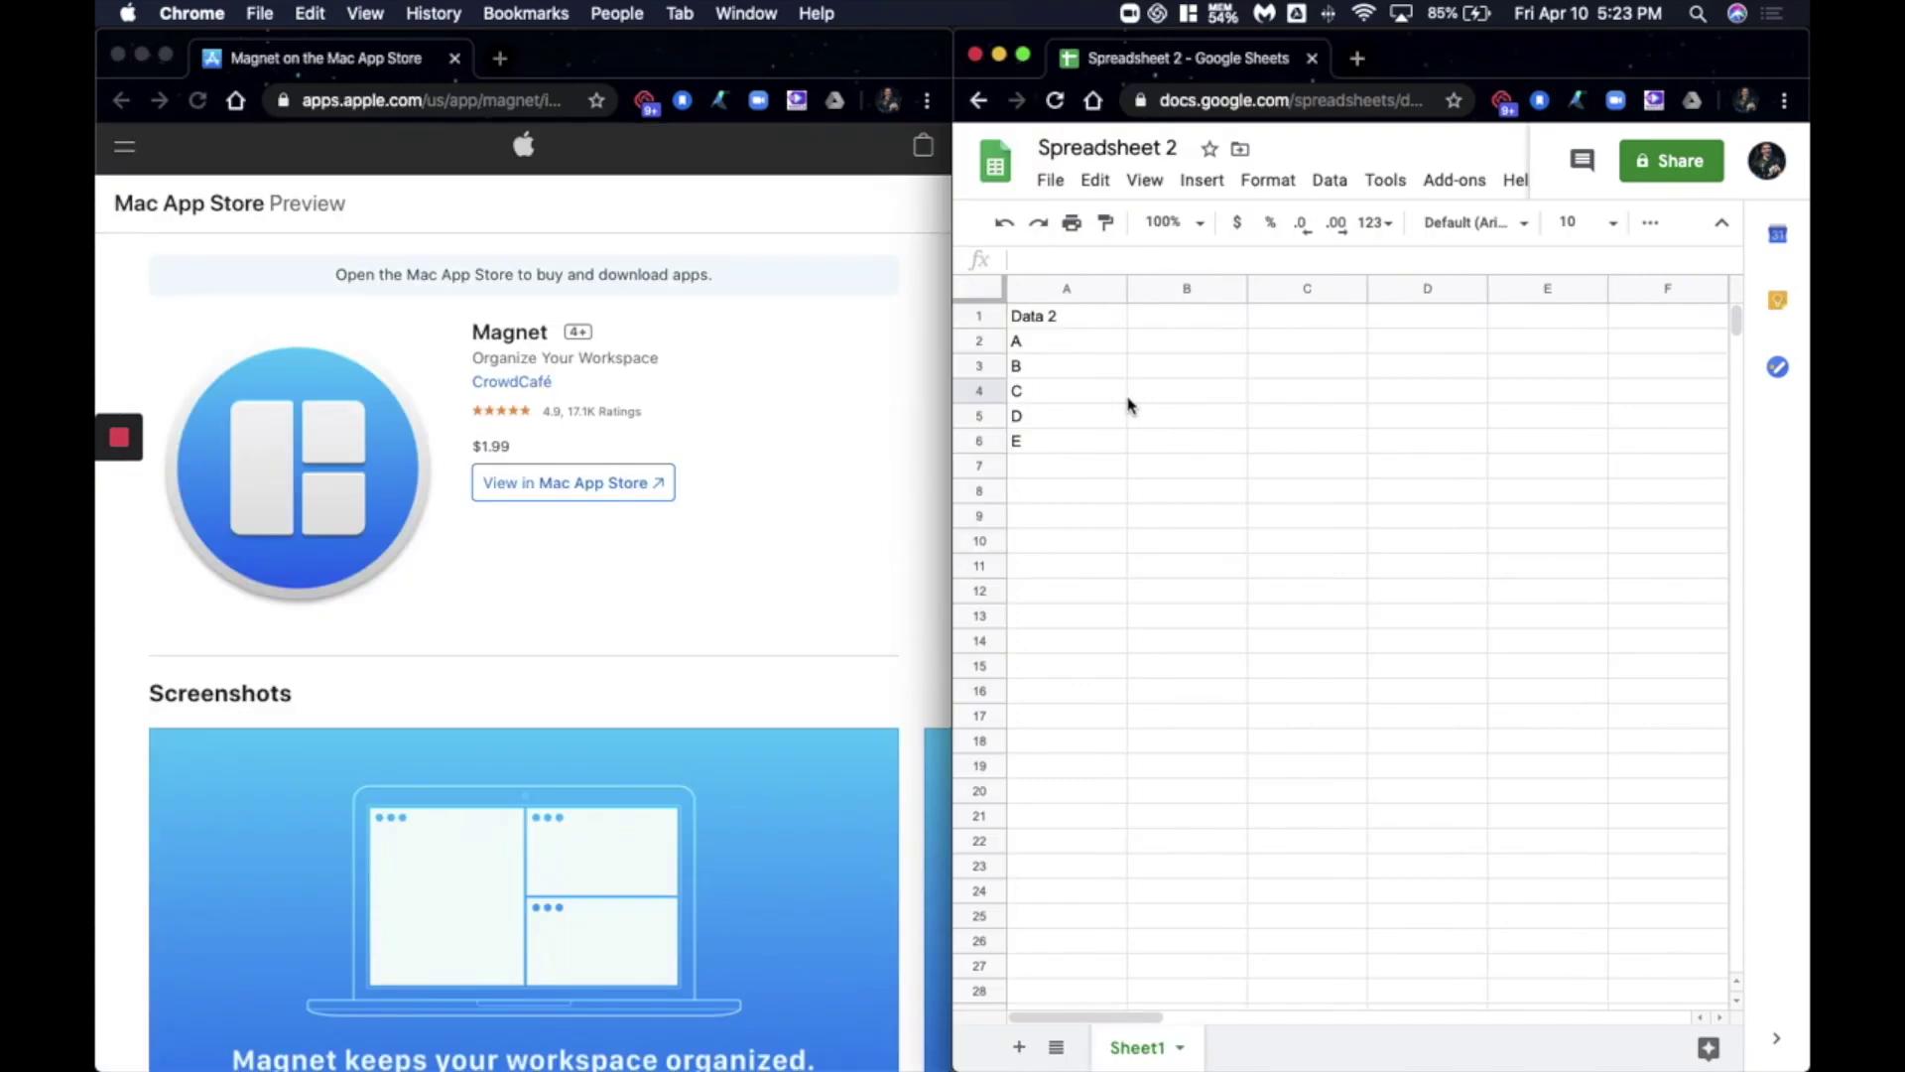
key(ctrl+alt+Return)
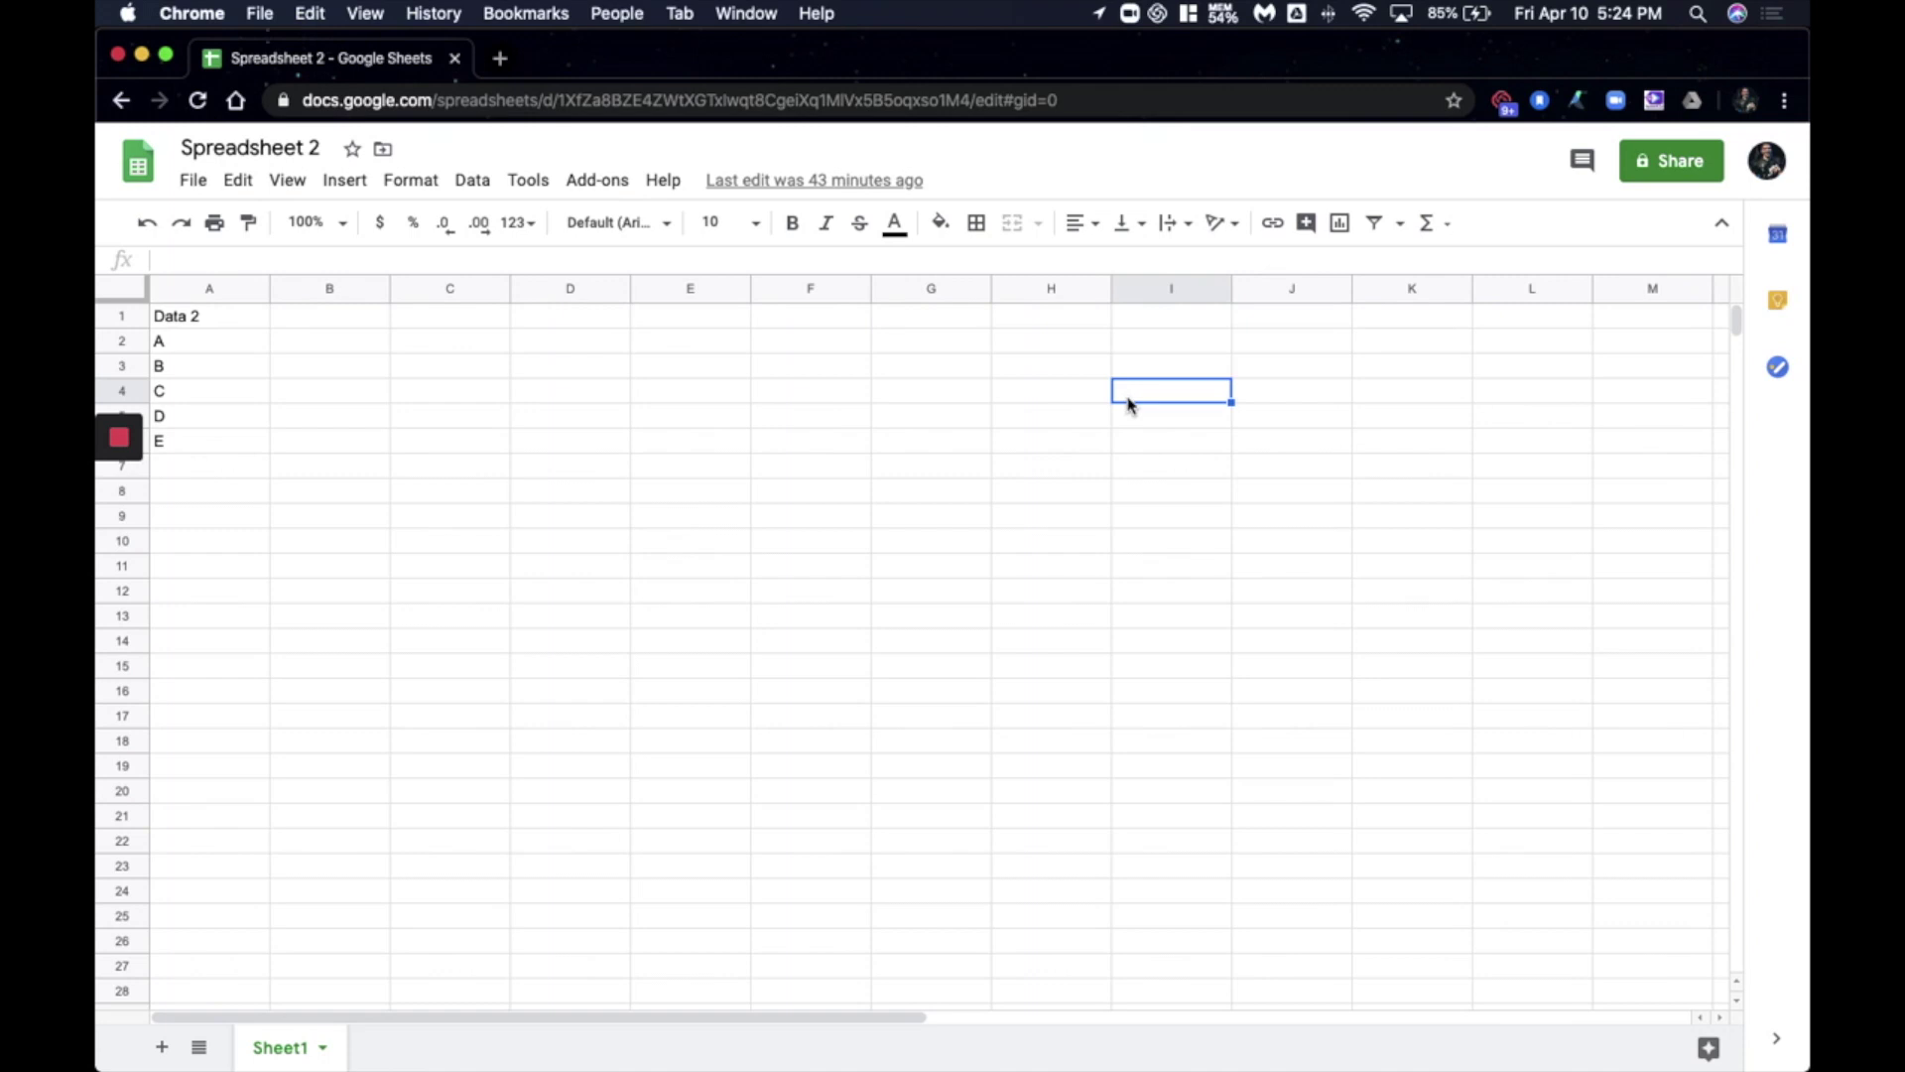
key(ctrl+alt+Right)
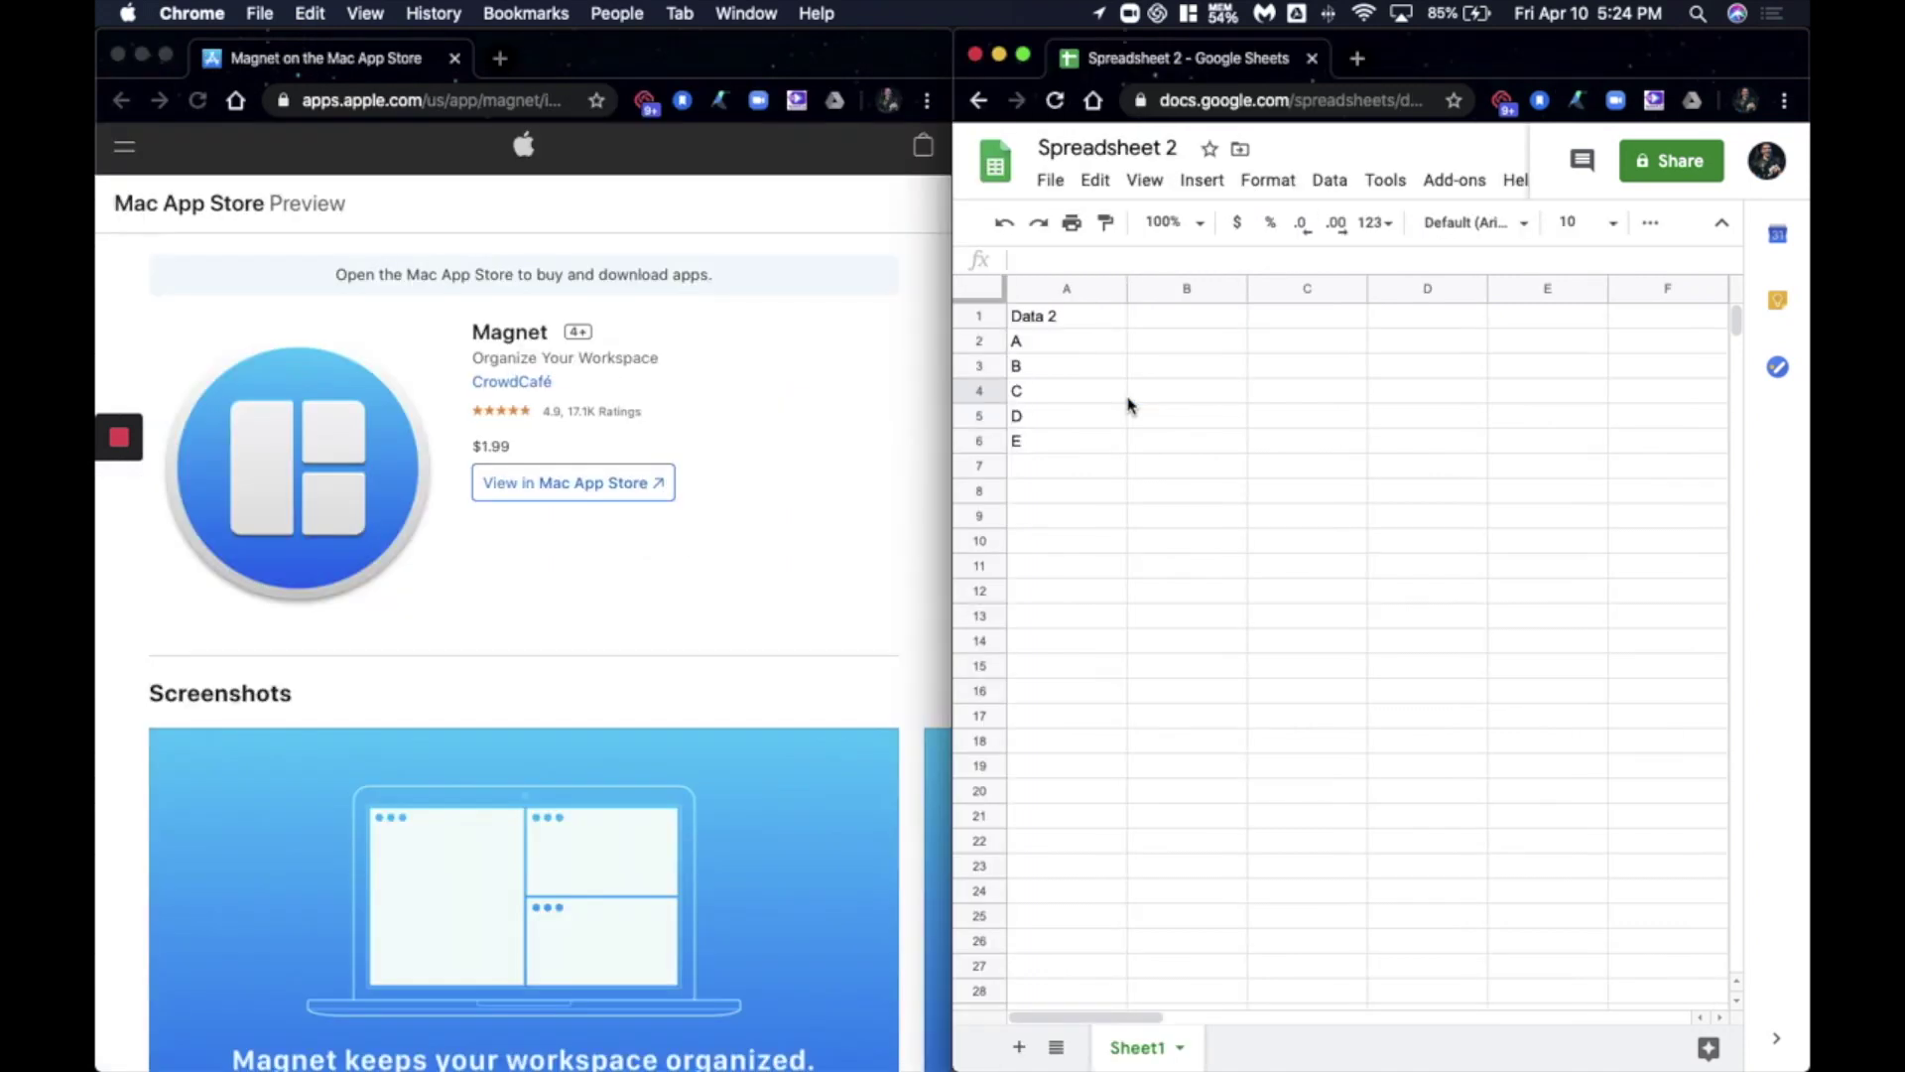
key(ctrl+alt+Return)
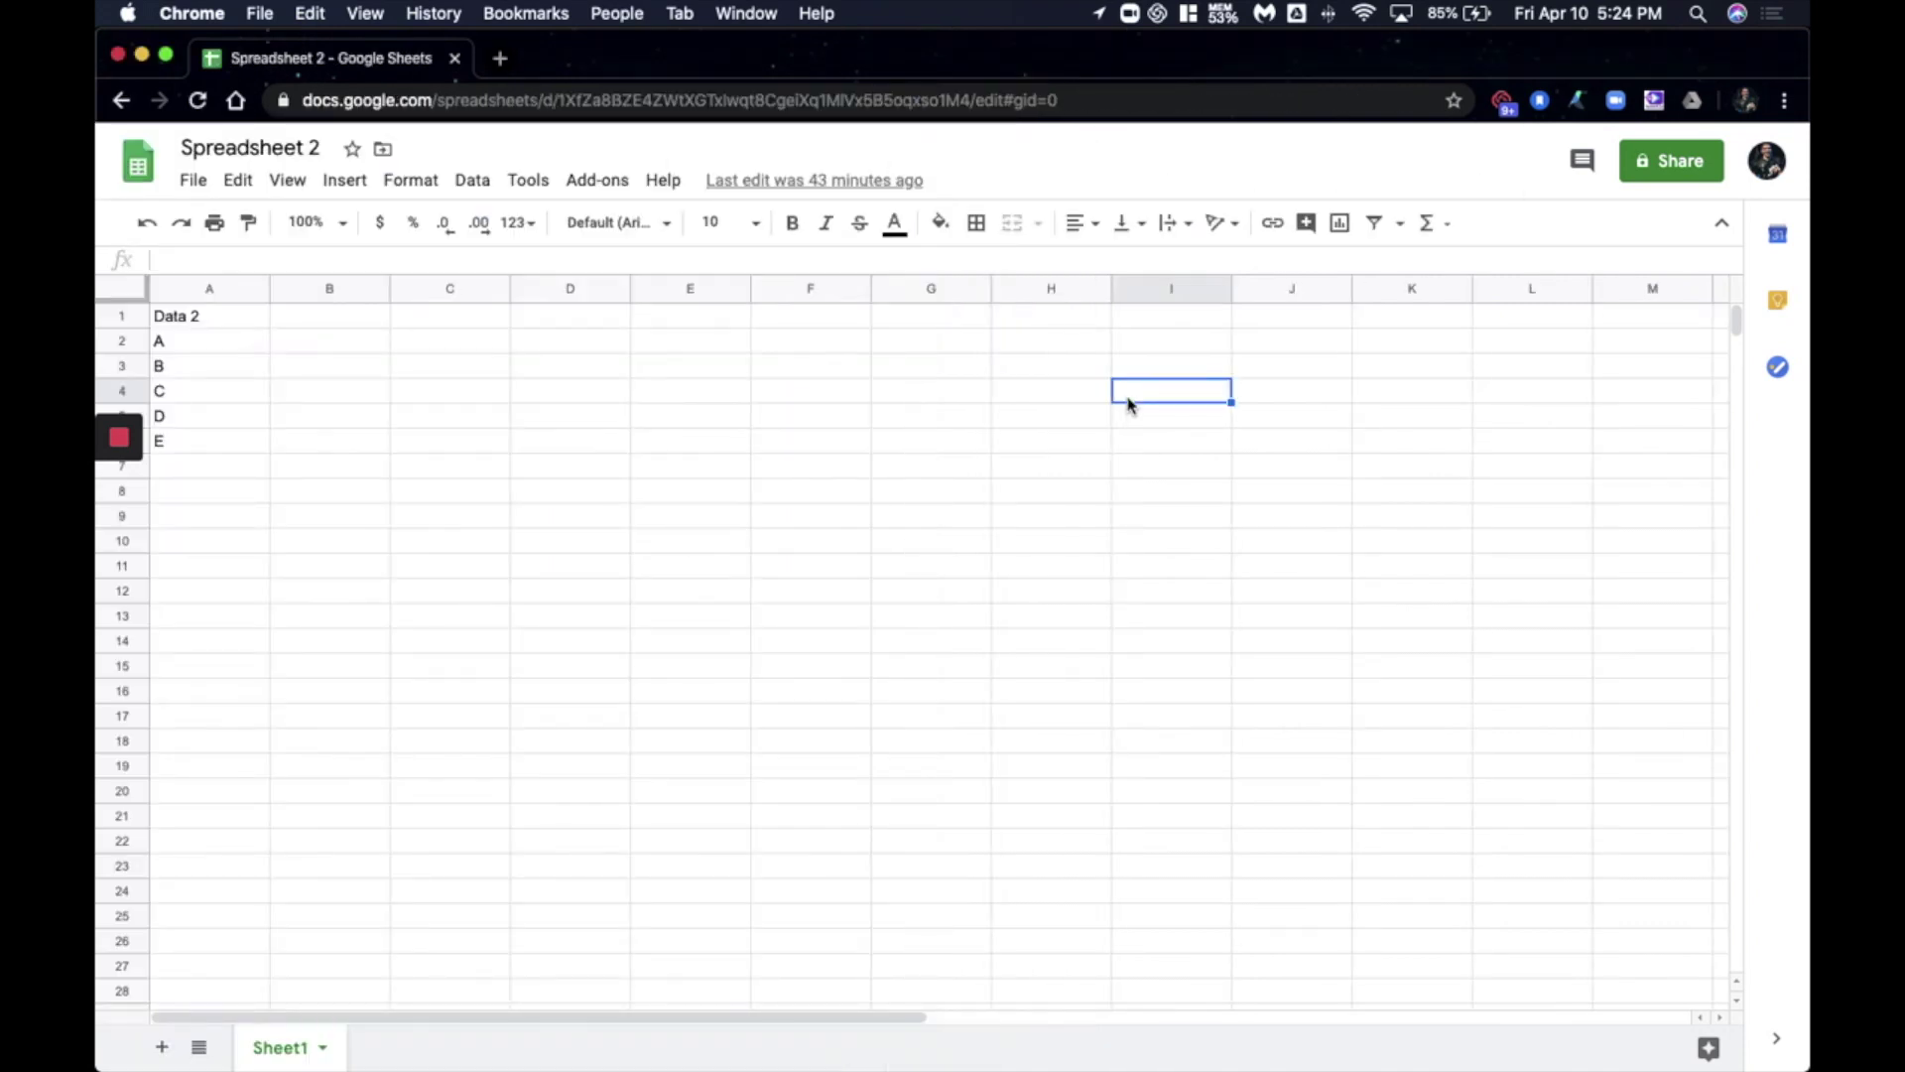
key(ctrl+alt+Left)
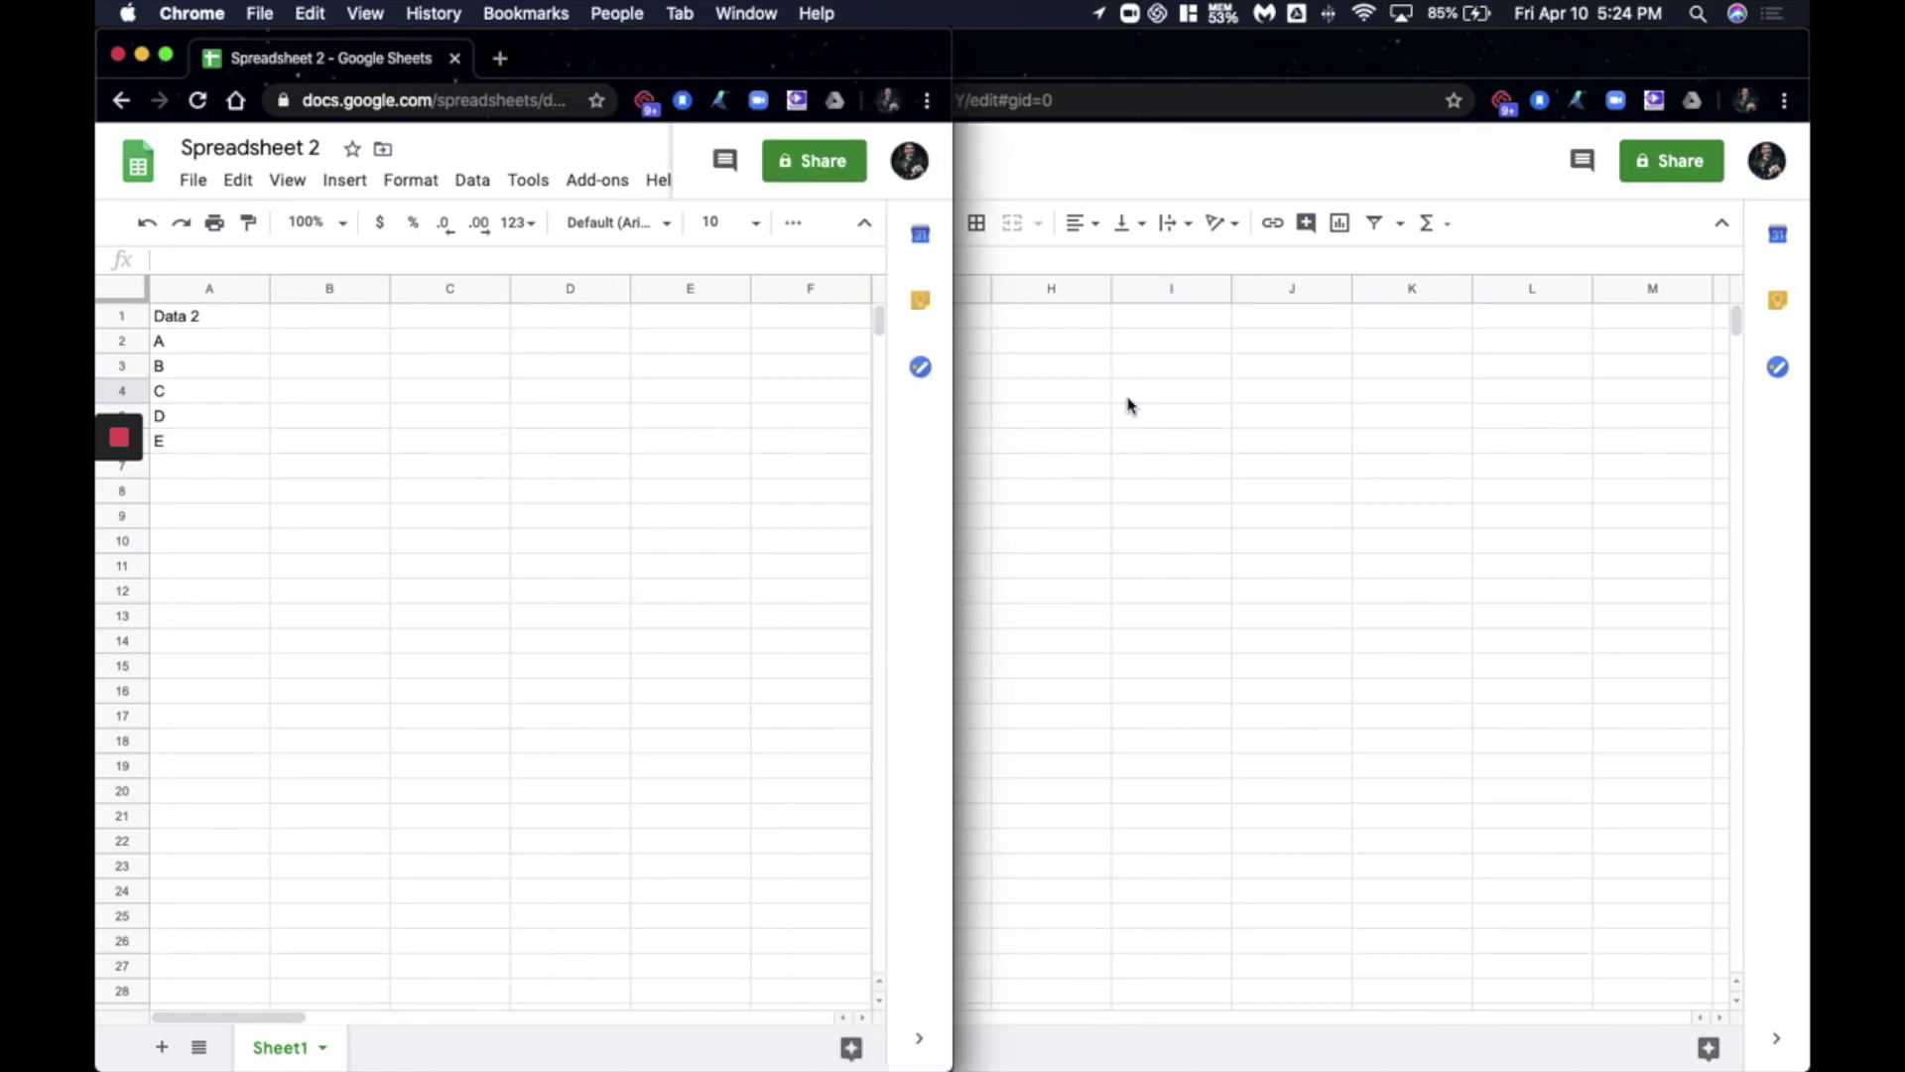
Step: Snap Spreadsheet 1 to the right half and enter A and B in B2:B3
key(super+grave)
key(ctrl+alt+Right)
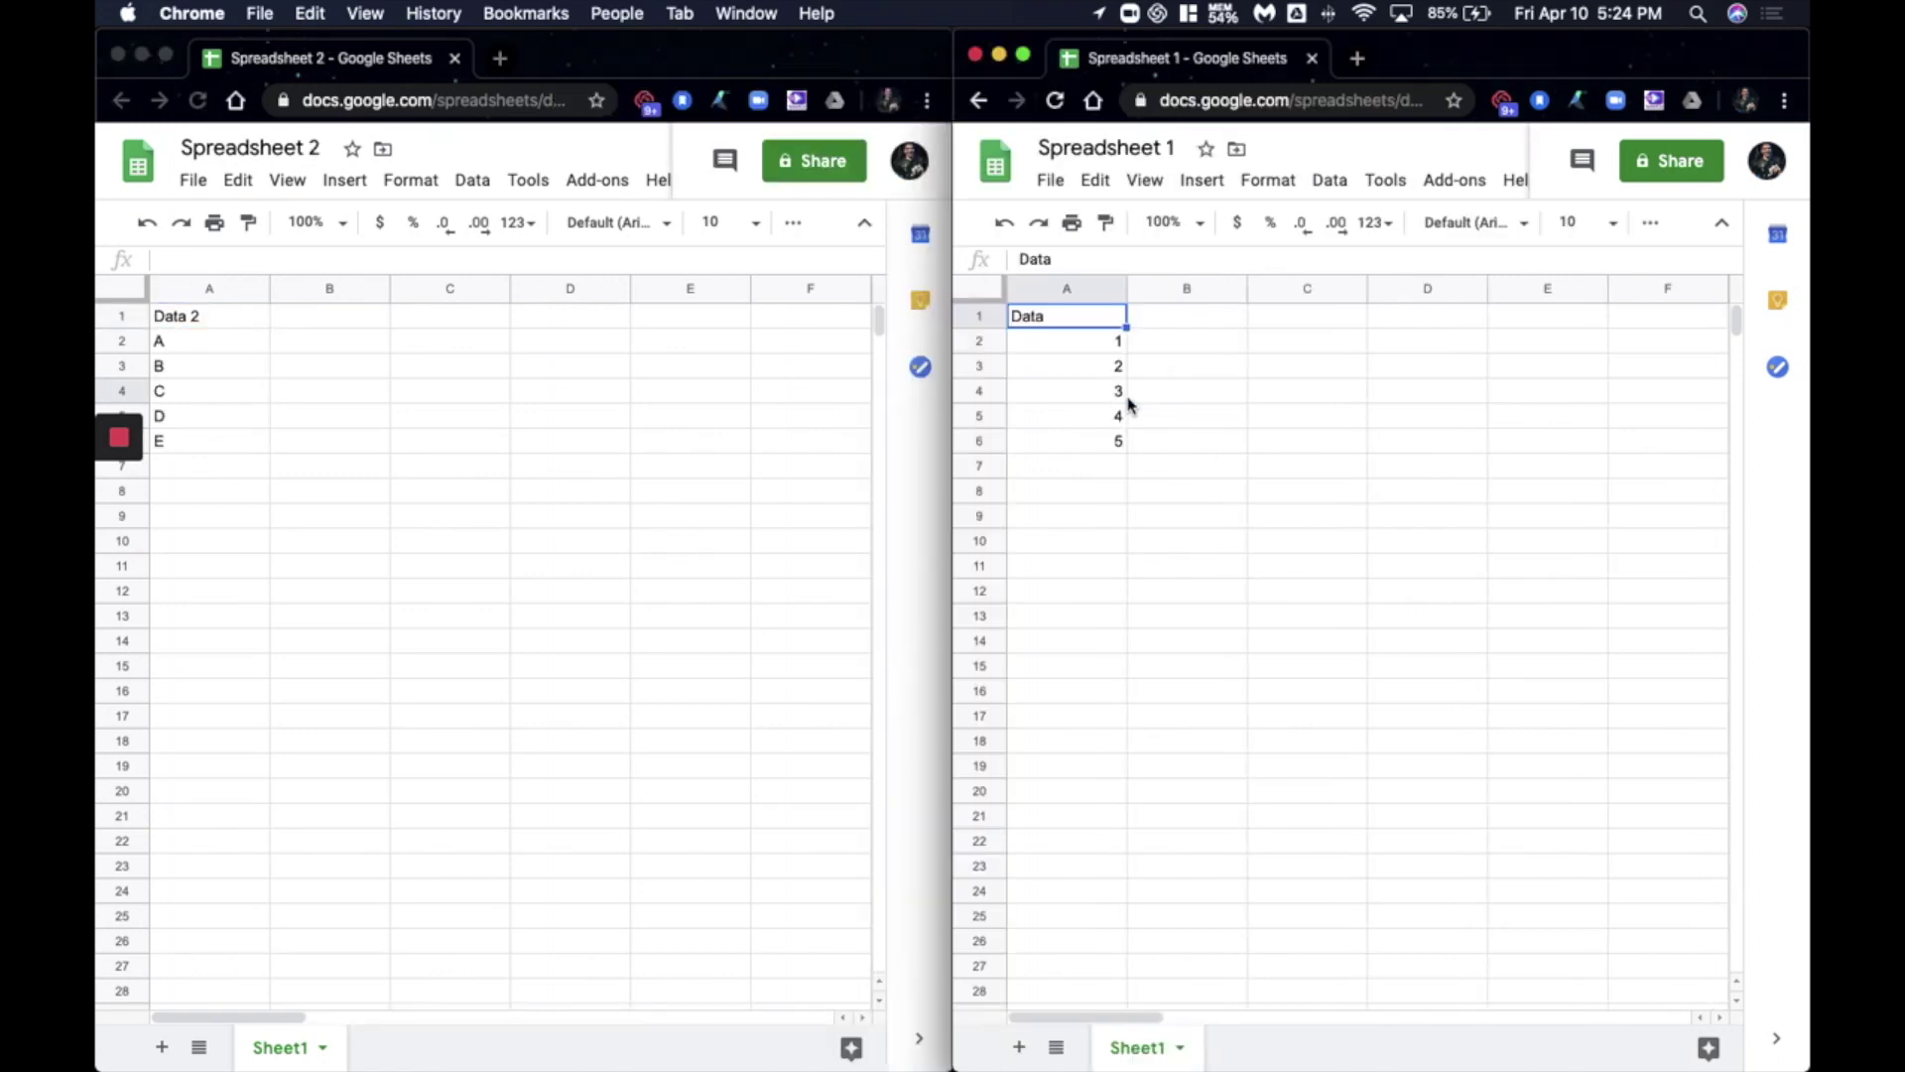
click(1230, 353)
text(A)
key(Return)
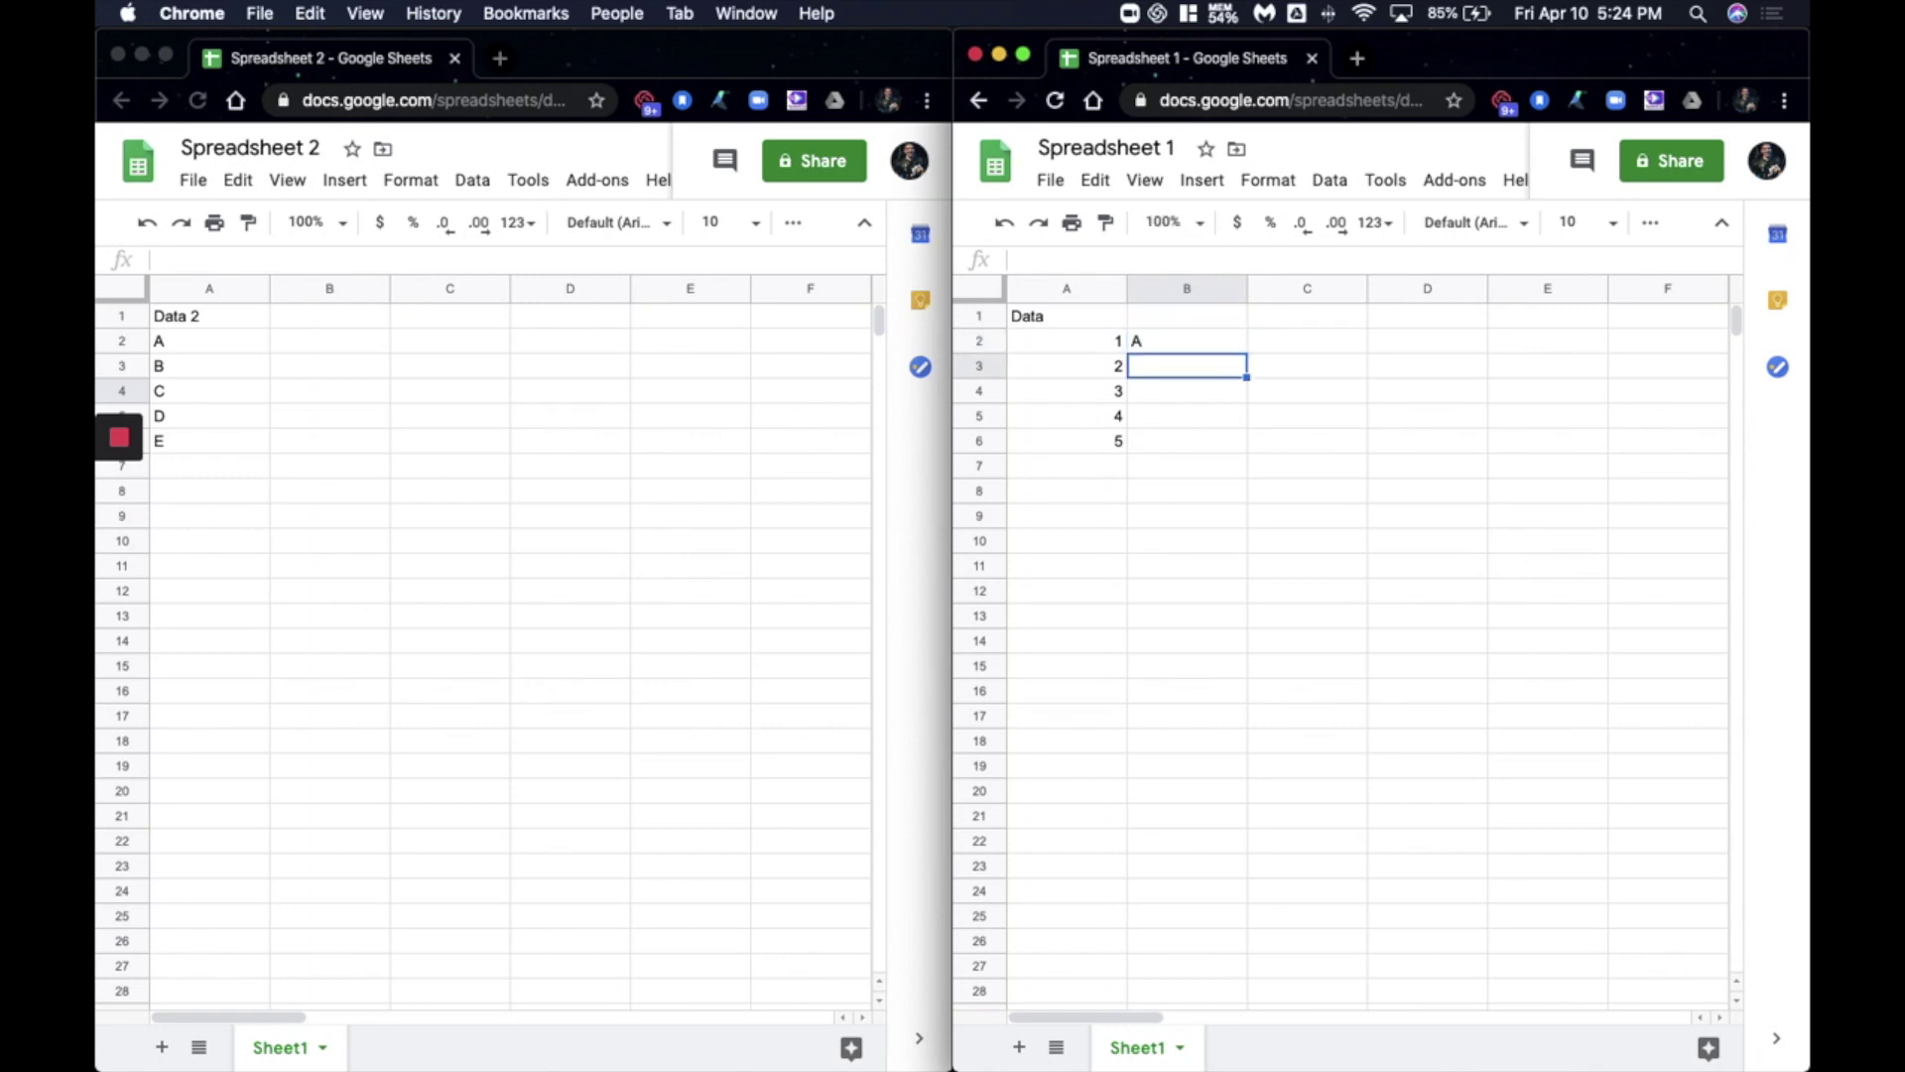
text(B)
key(Return)
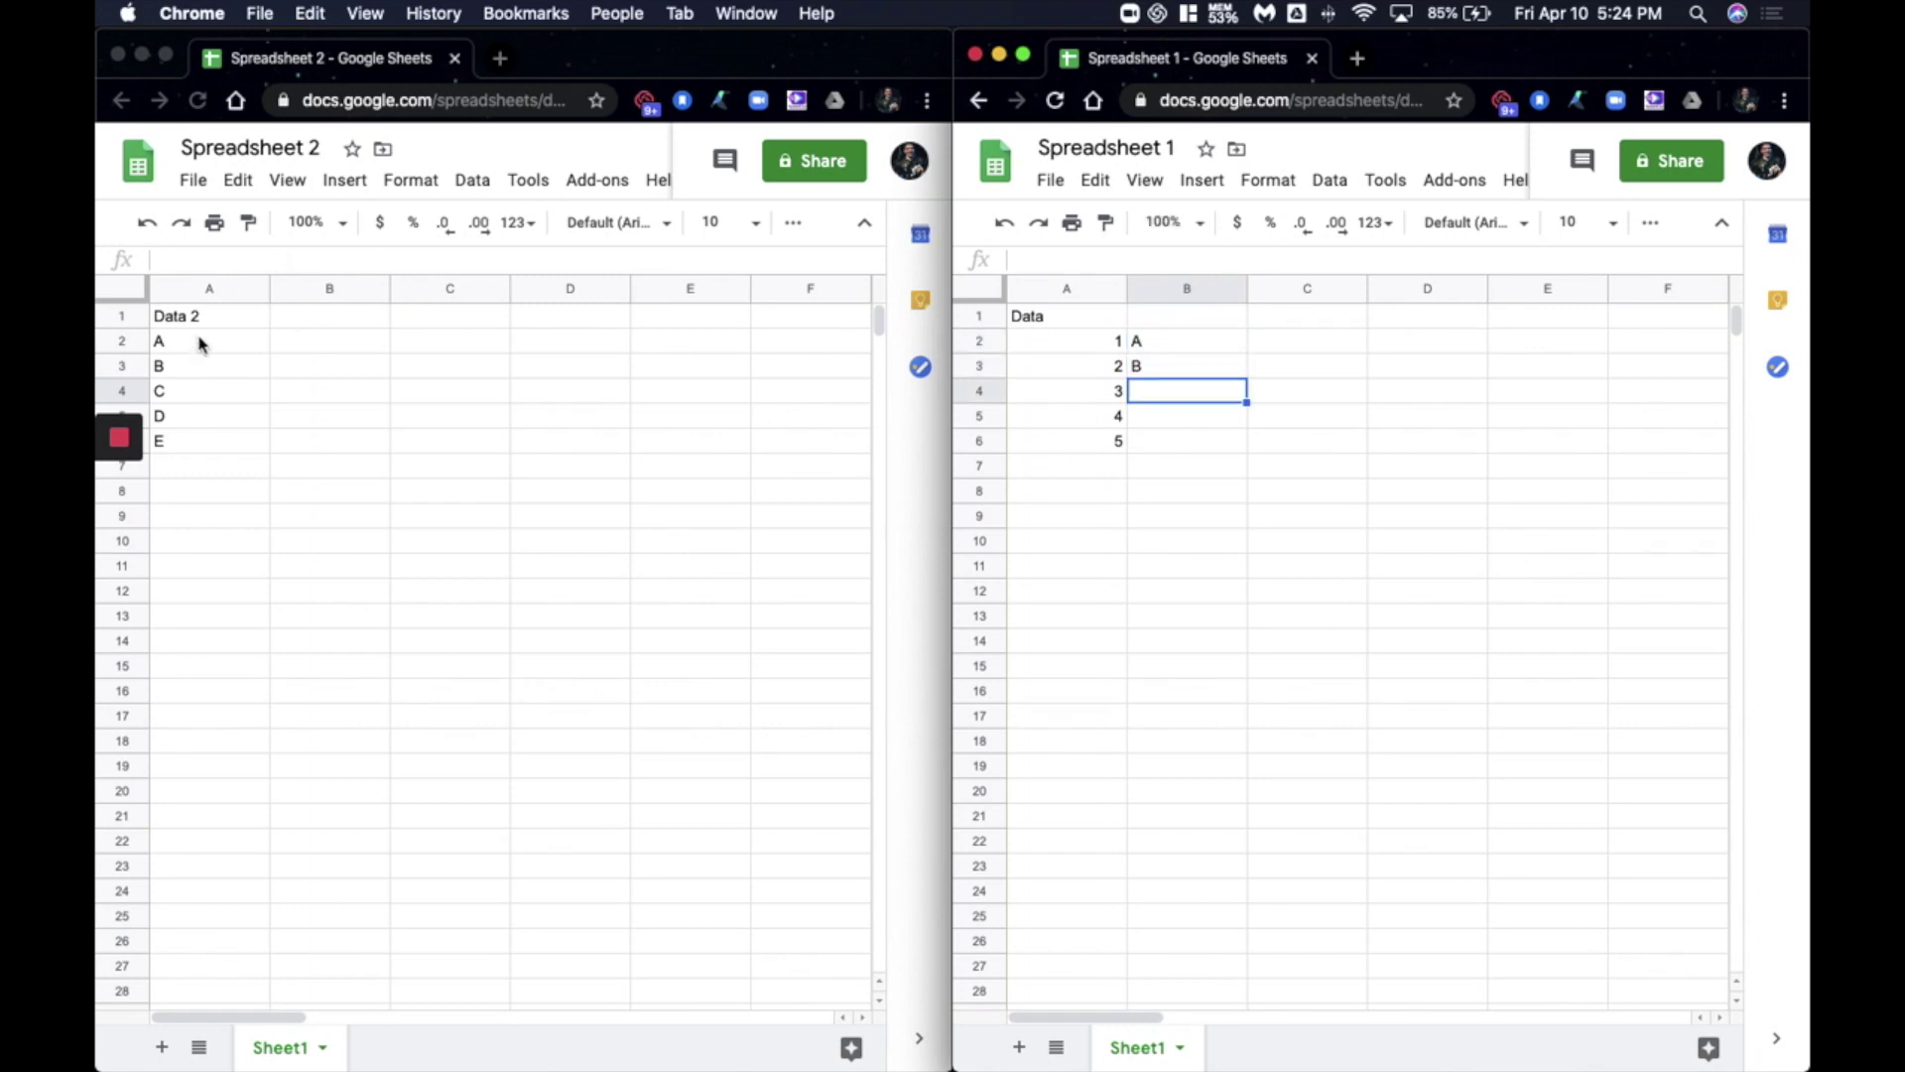
Step: Copy A2:A5 (A–D) from Spreadsheet 2 and target C2 in Spreadsheet 1
click(208, 428)
drag(222, 340, 221, 421)
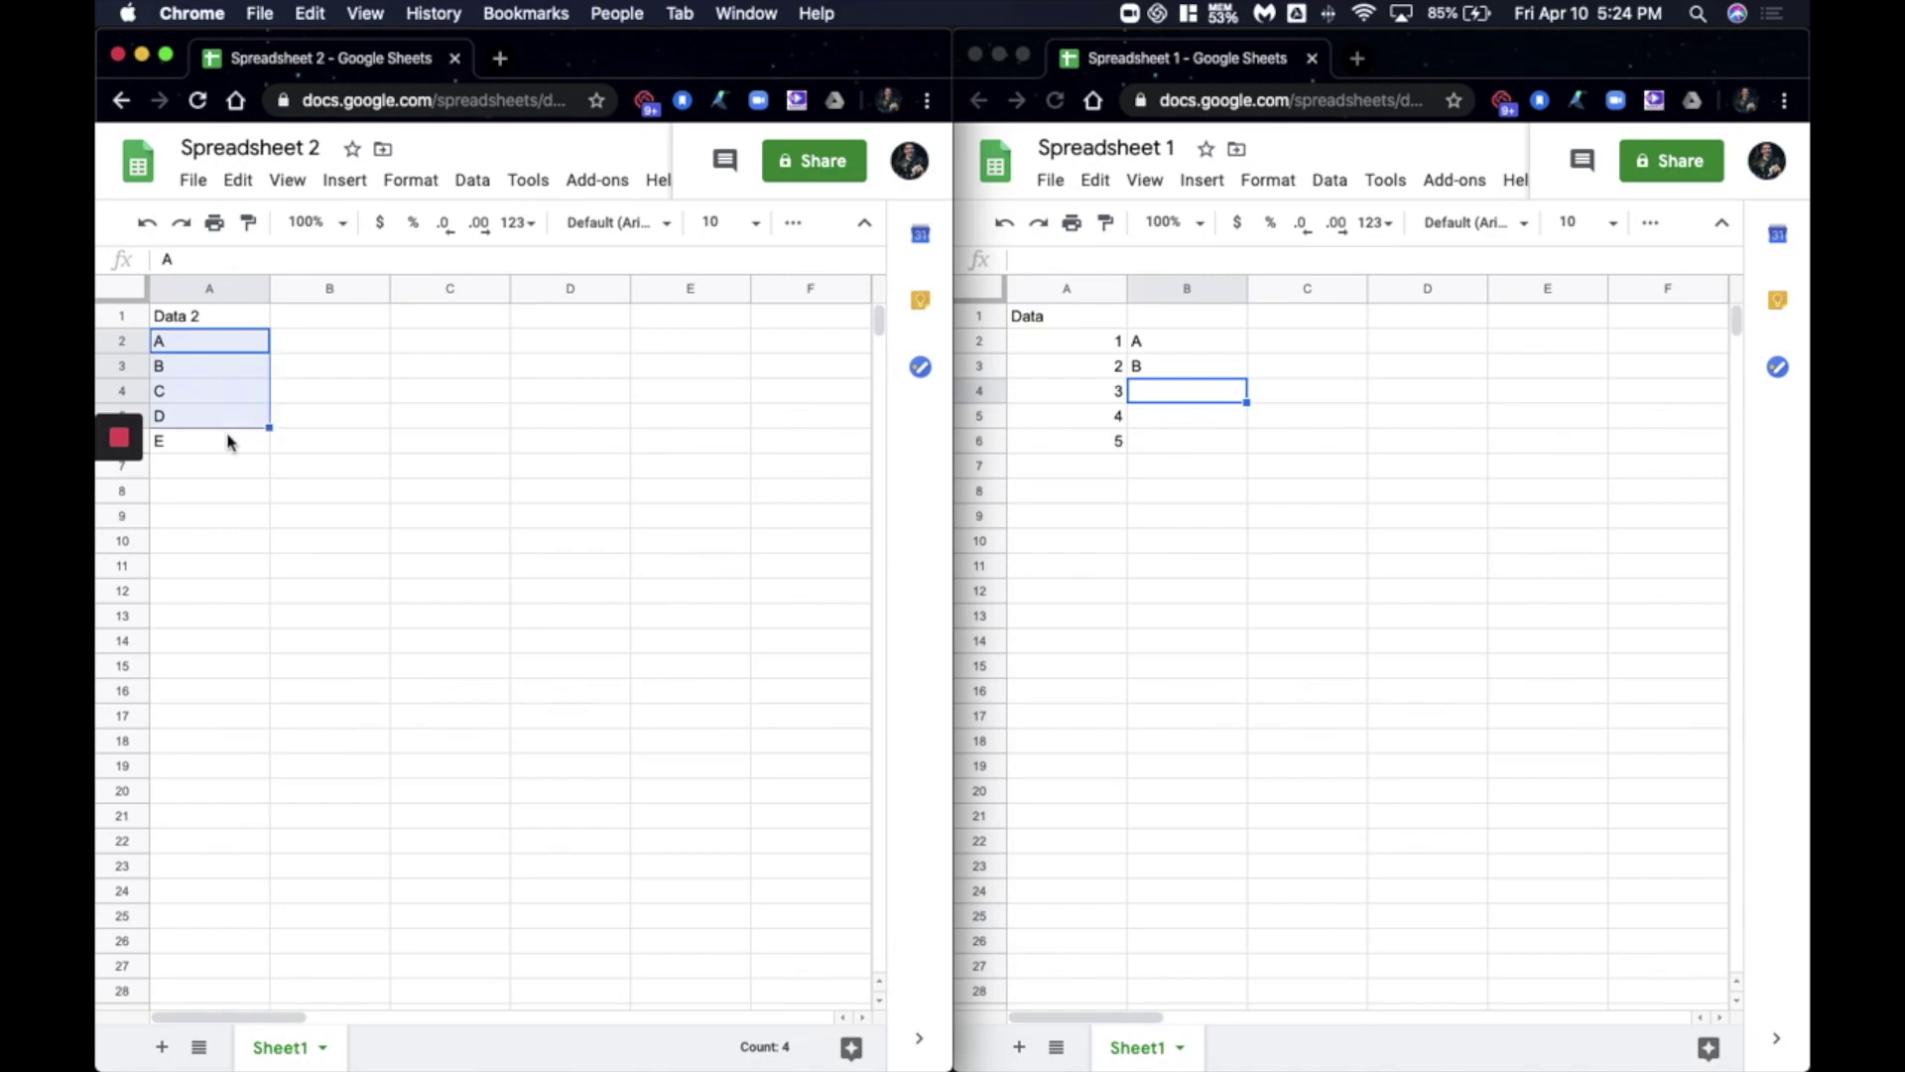
key(super+c)
click(1290, 347)
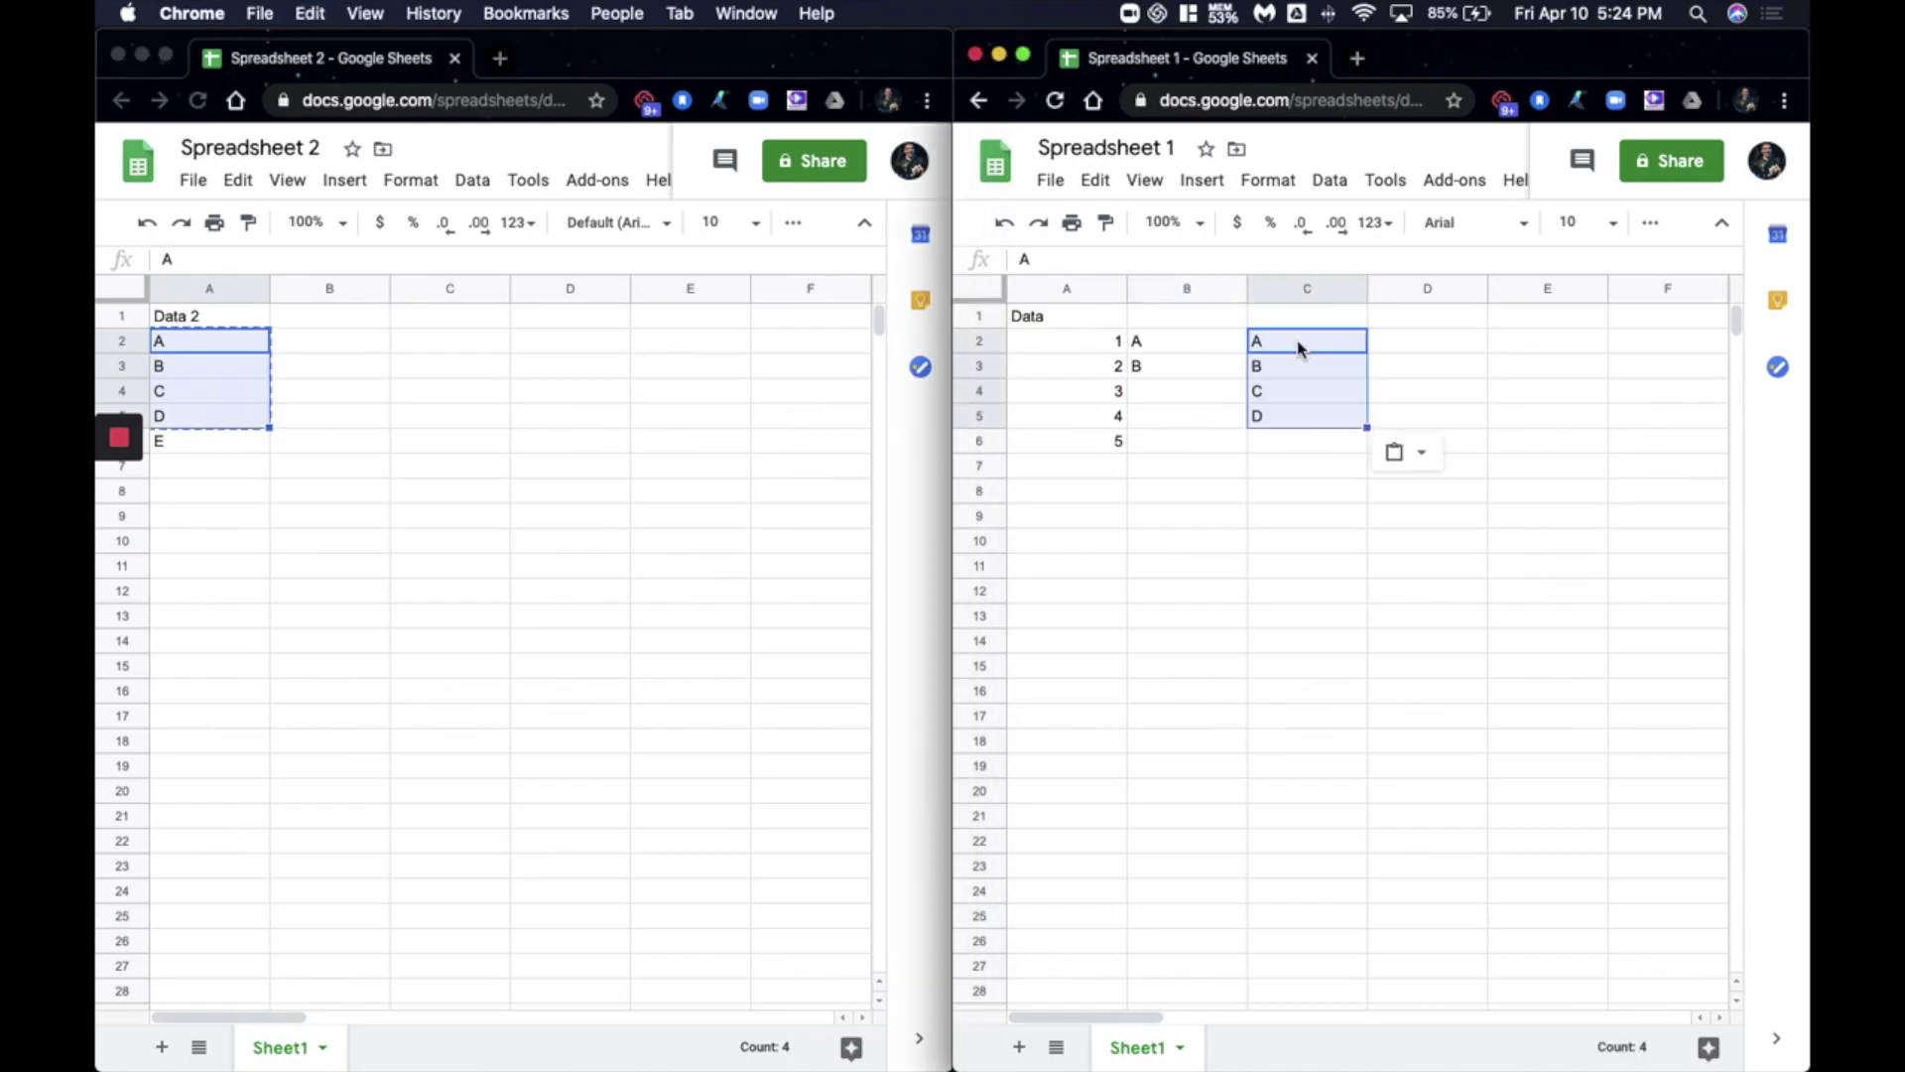
key(ctrl+Up)
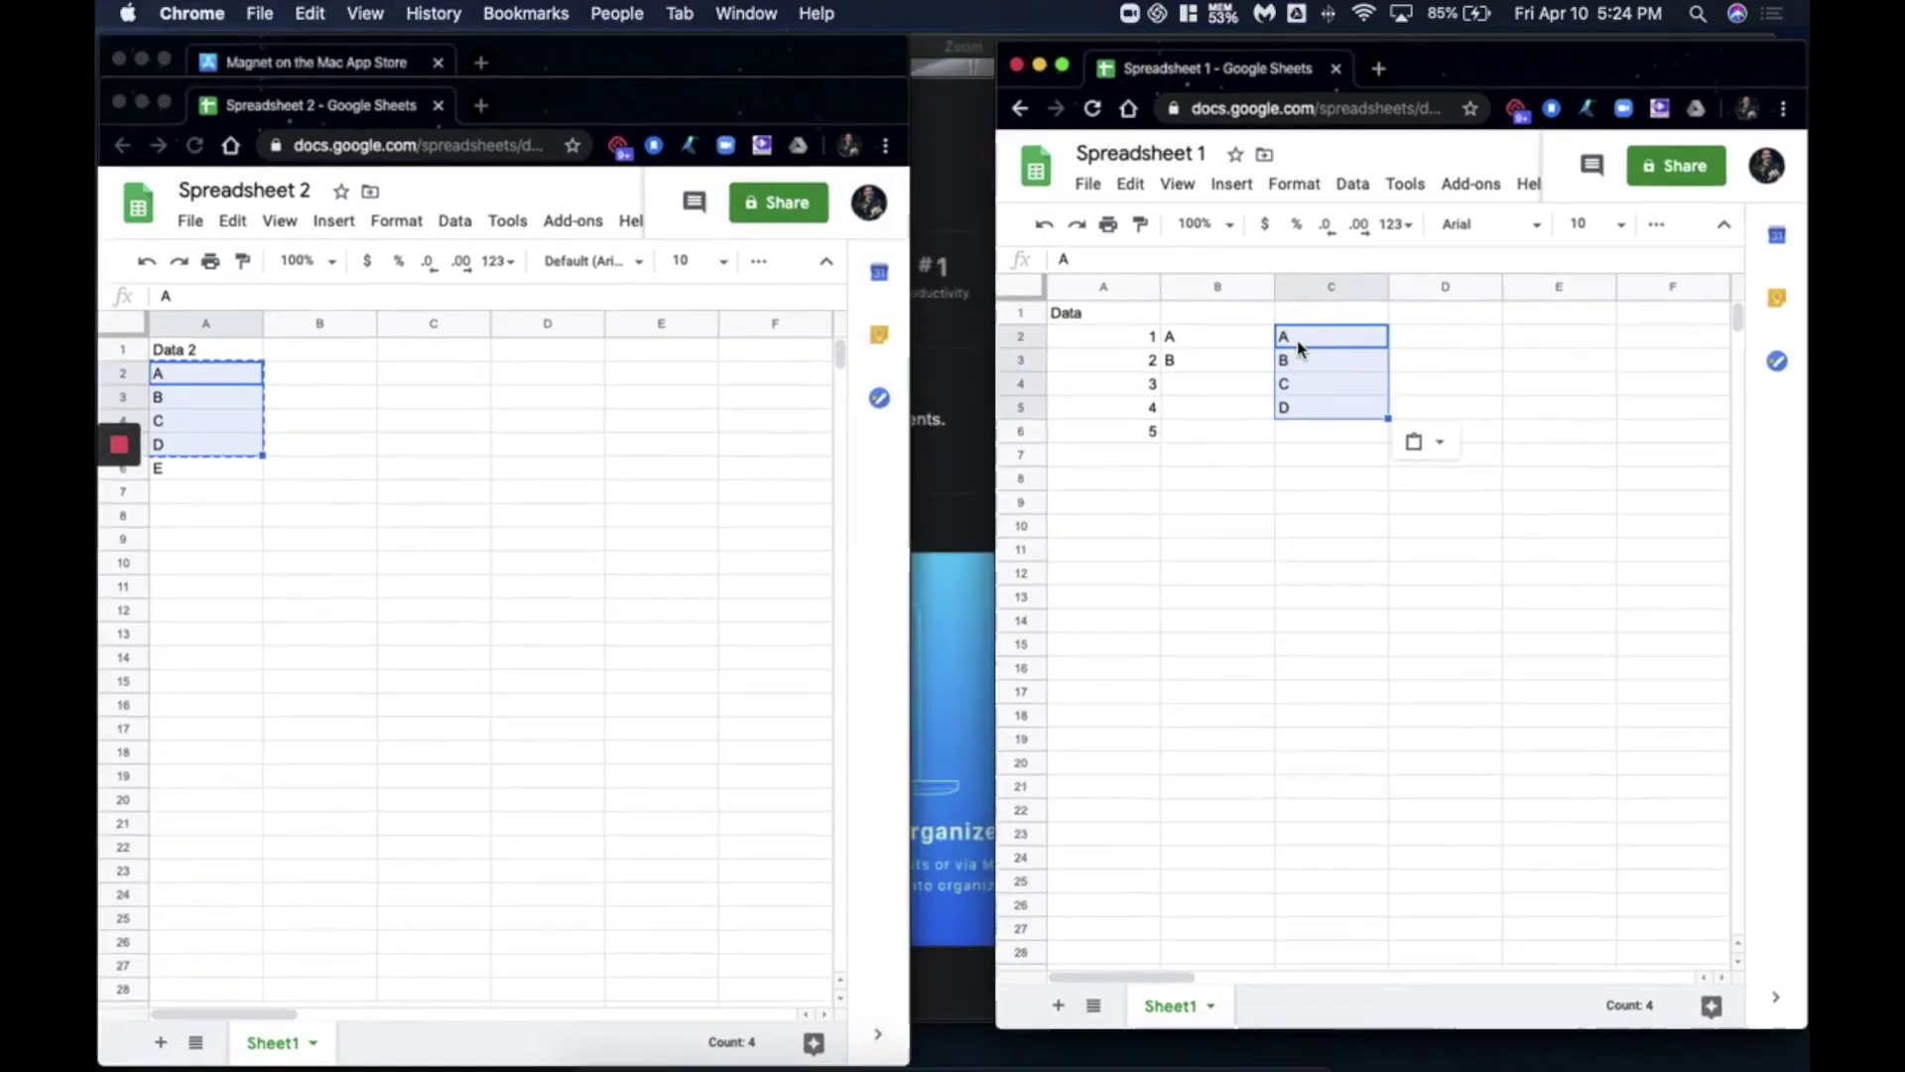
Step: Pick the Zoom meeting window in Mission Control so it fills the screen again
click(1062, 360)
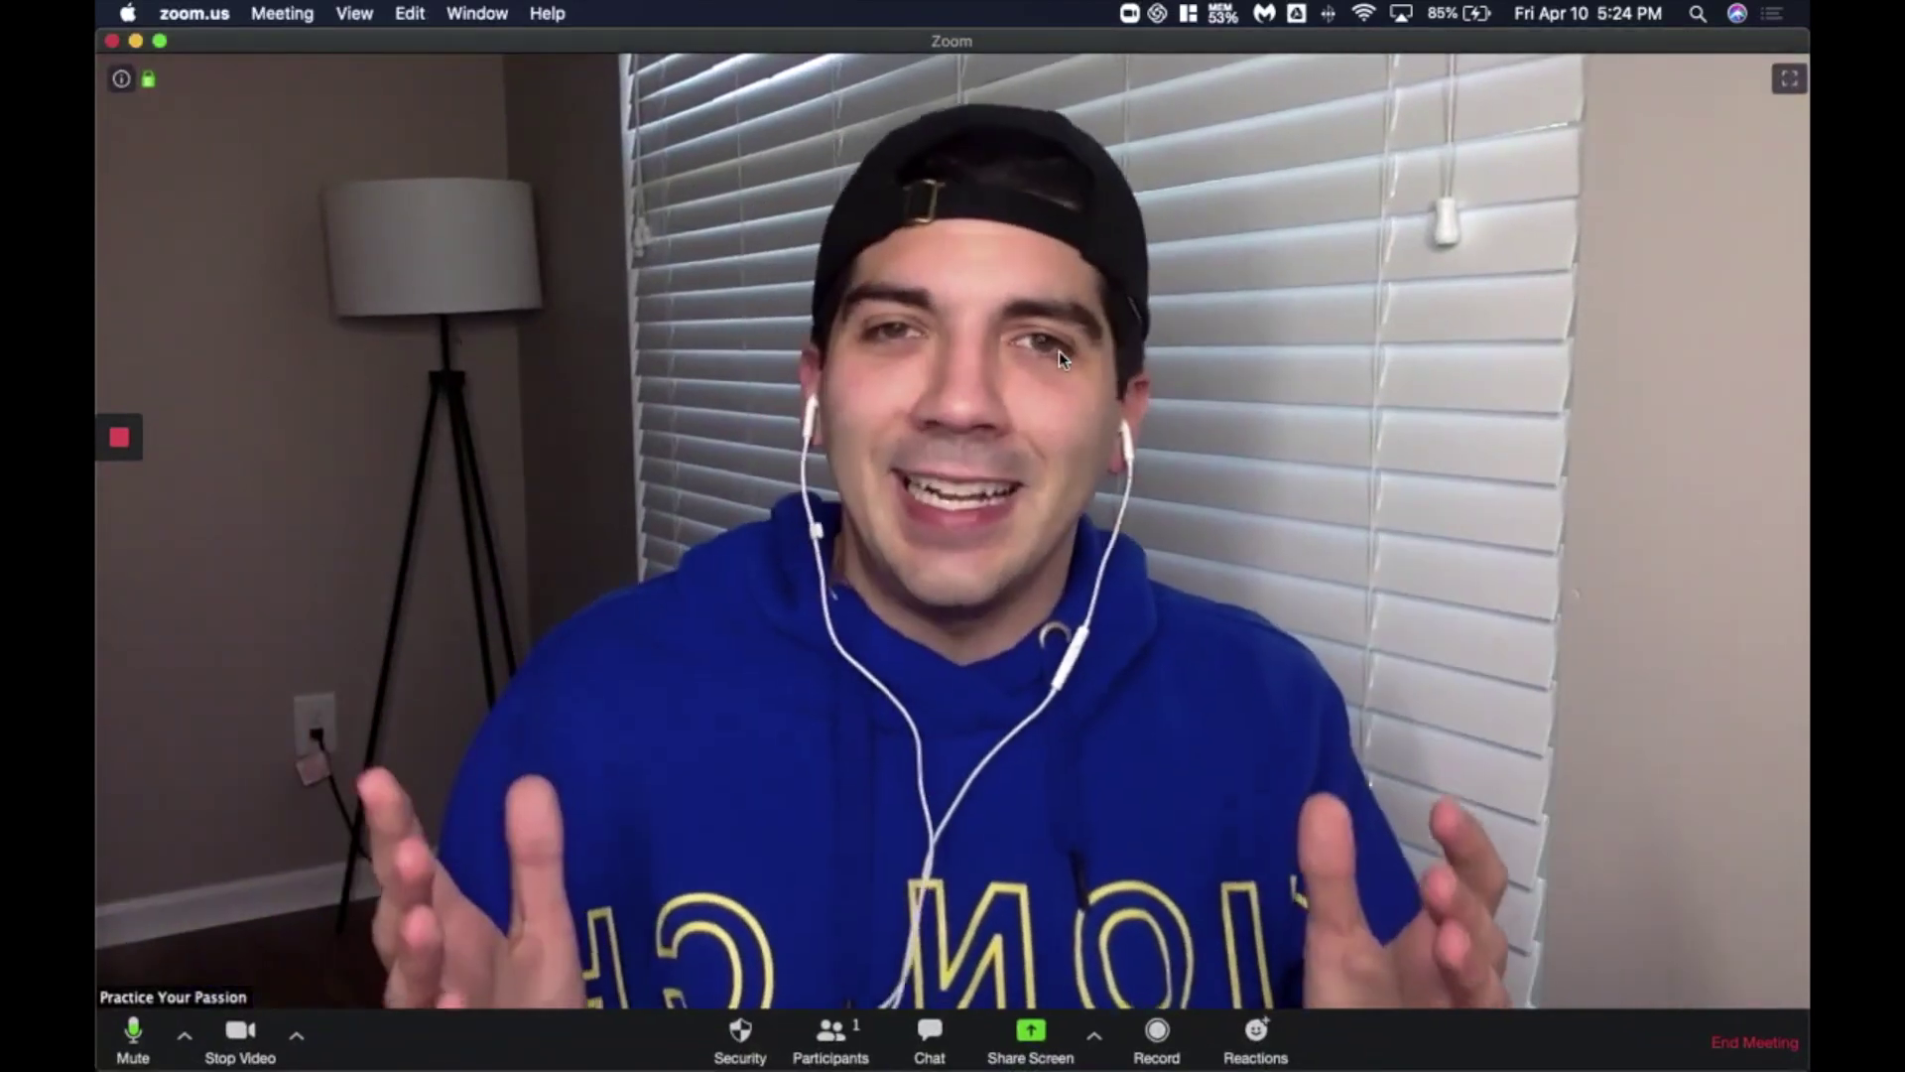